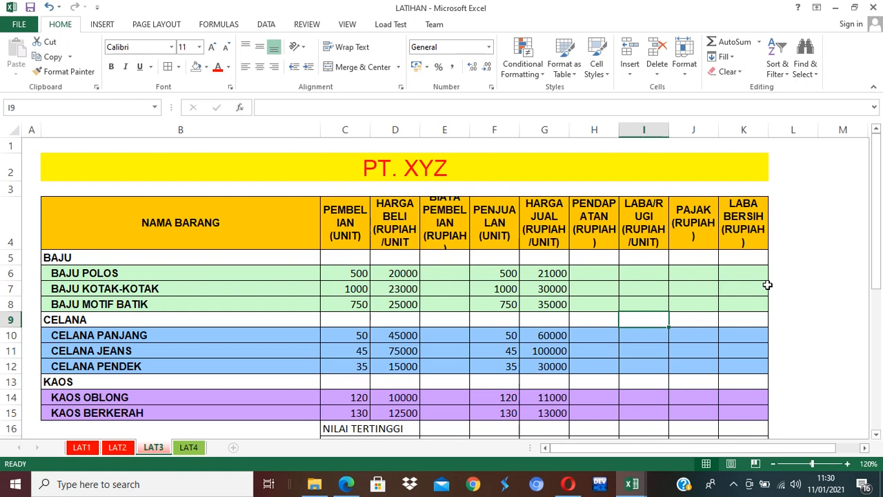
# Calculate the BAJU POLOS purchase cost in E6 with =D6*C6 and widen column E to fit its contents.
pyautogui.click(443, 276)
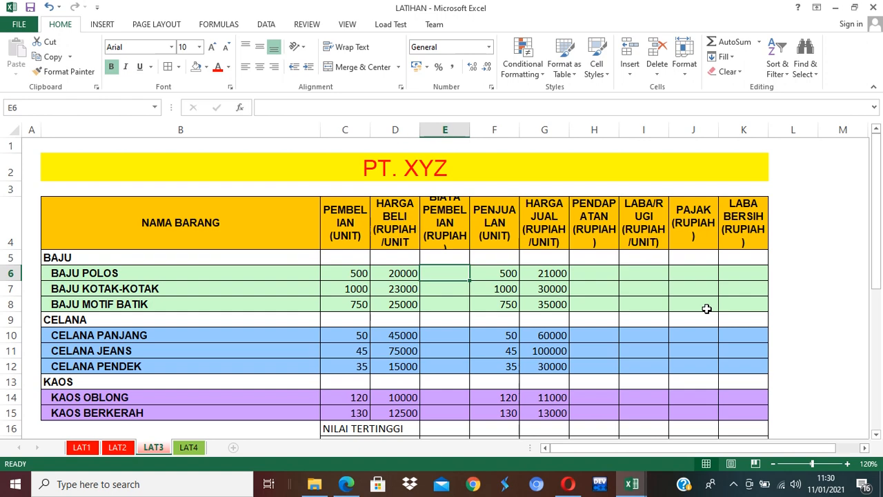
pyautogui.write('=')
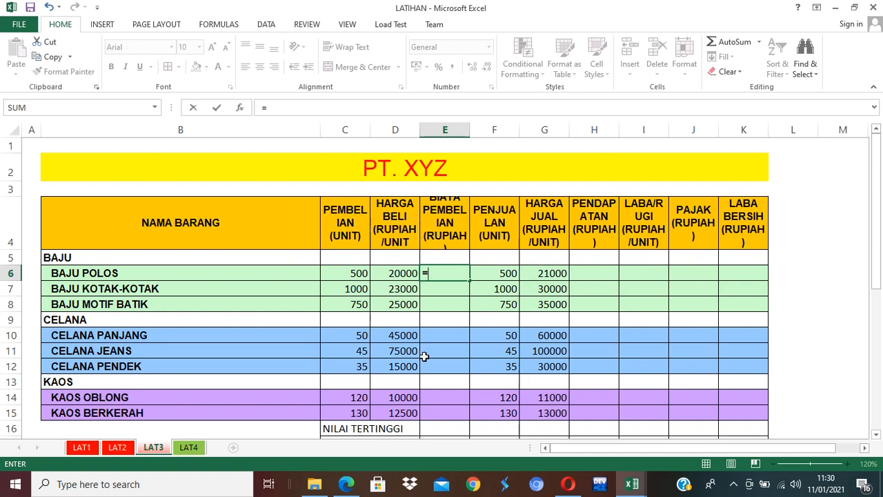
pyautogui.click(395, 274)
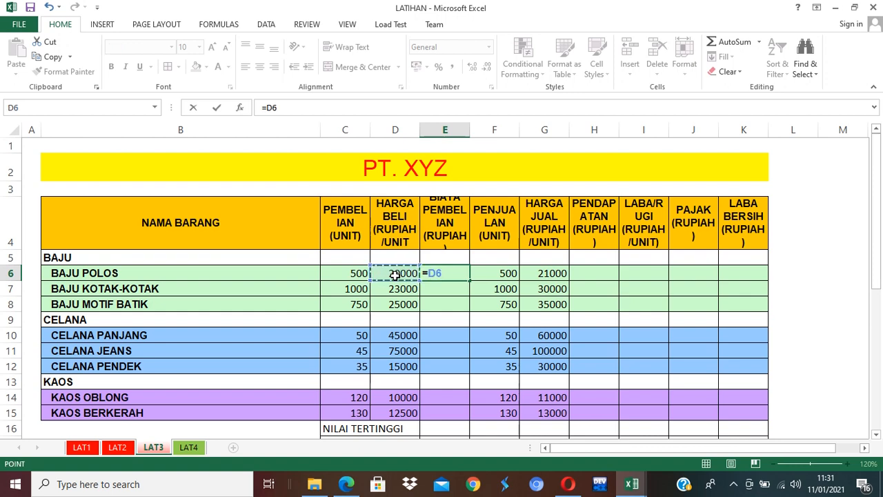
pyautogui.write('*')
pyautogui.click(344, 275)
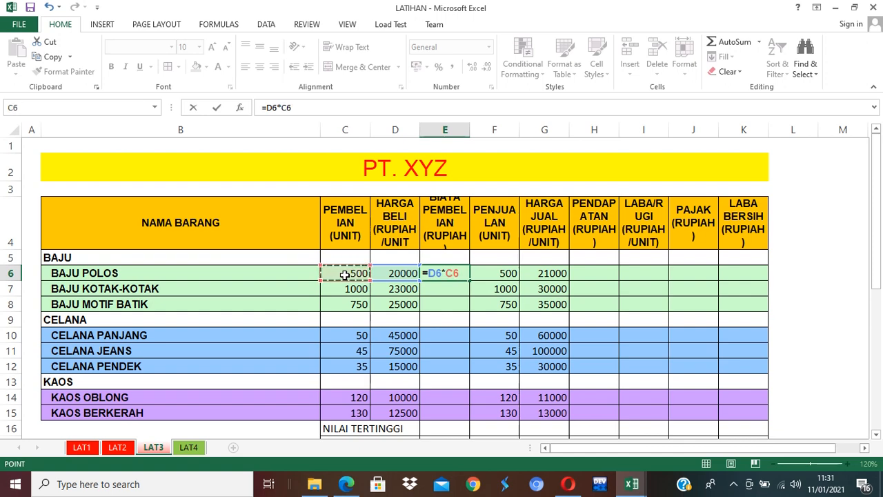
pyautogui.press('Return')
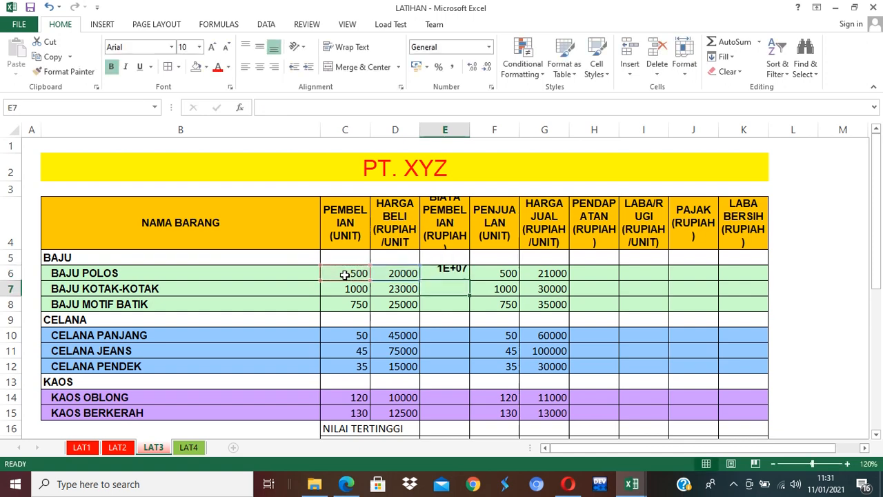
pyautogui.doubleClick(469, 131)
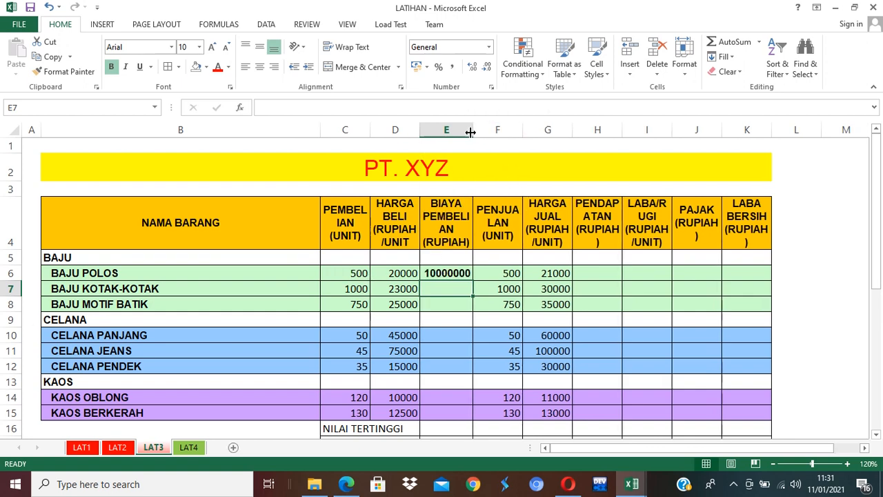
pyautogui.moveTo(469, 131); pyautogui.dragTo(490, 131)
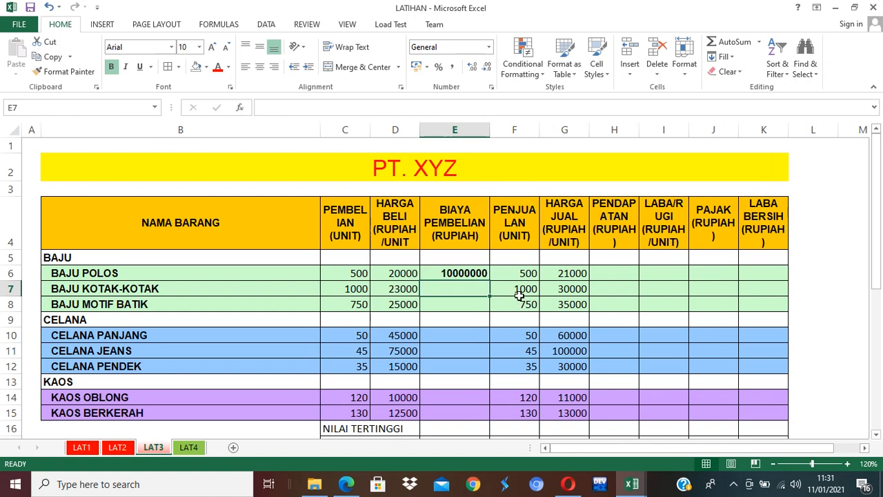
# Copy the purchase cost formula from E6 to E7:E8, E10:E12 and E14:E15 for the remaining items.
pyautogui.click(446, 274)
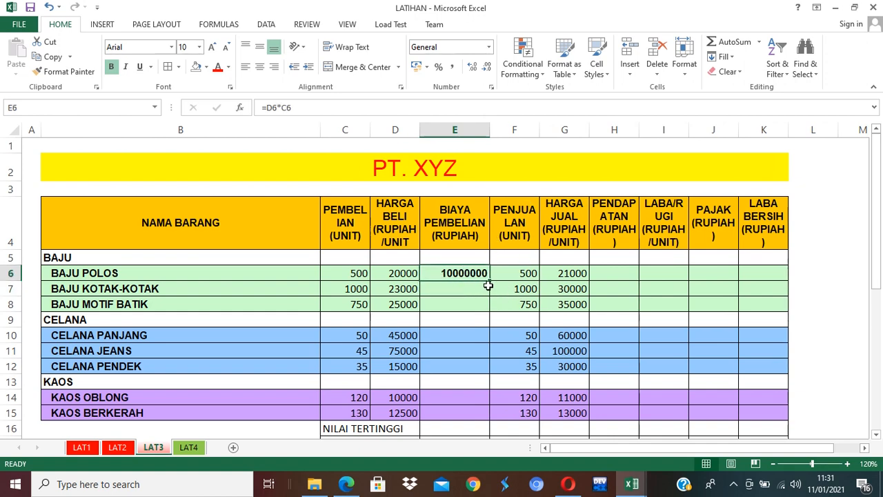
pyautogui.moveTo(490, 281); pyautogui.dragTo(490, 311)
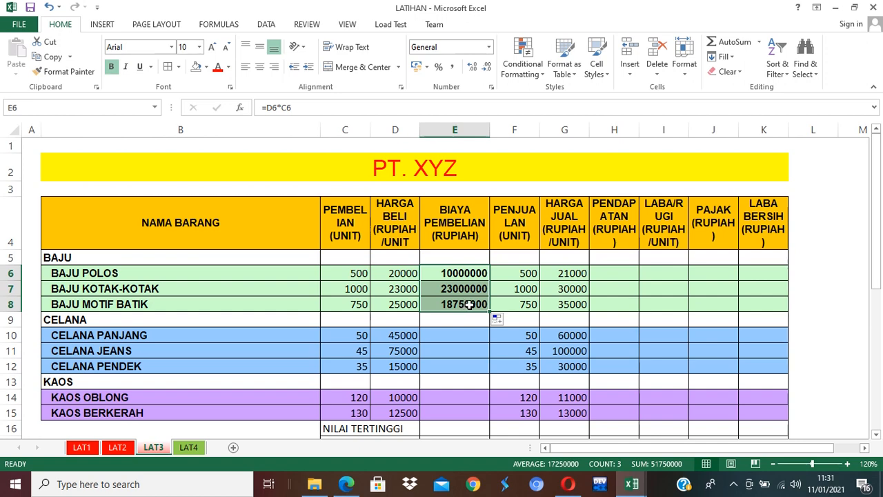
pyautogui.click(468, 304)
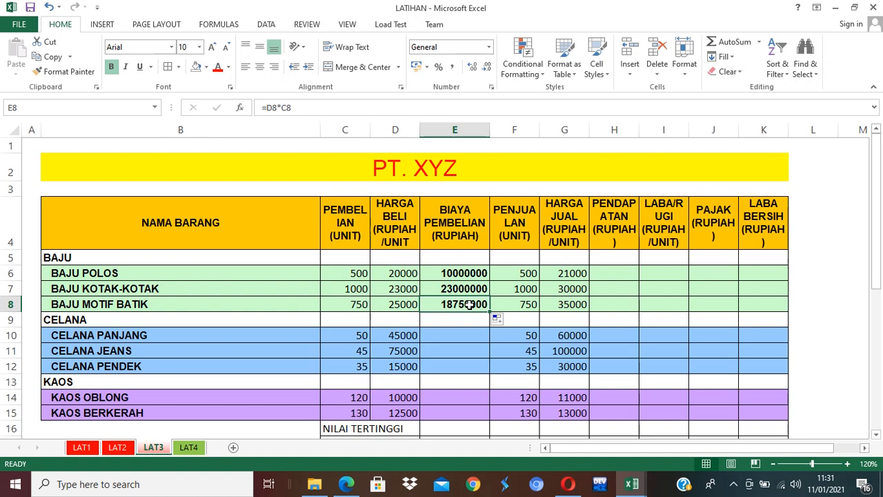
pyautogui.hotkey('ctrl', 'c')
pyautogui.moveTo(465, 336); pyautogui.dragTo(458, 410)
pyautogui.hotkey('ctrl', 'v')
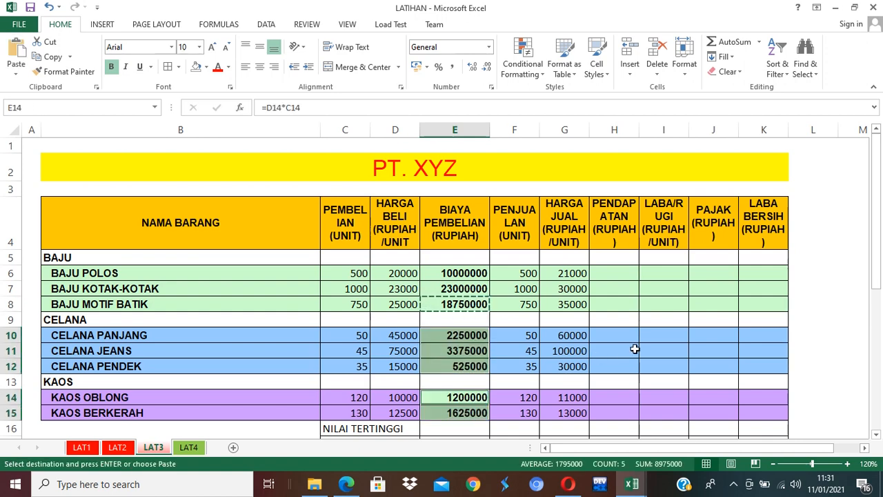
# Widen column H and calculate the BAJU POLOS revenue in H6 with =G6*F6.
pyautogui.click(681, 336)
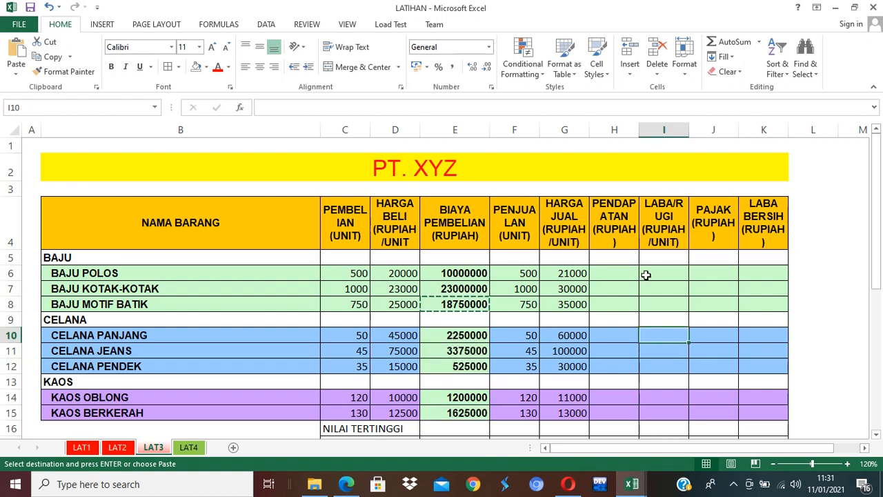
pyautogui.click(617, 275)
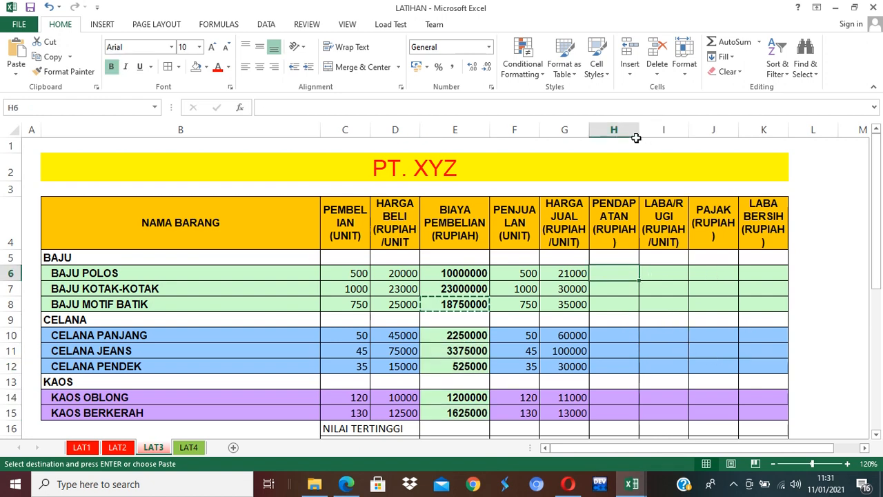
pyautogui.moveTo(638, 138); pyautogui.dragTo(649, 133)
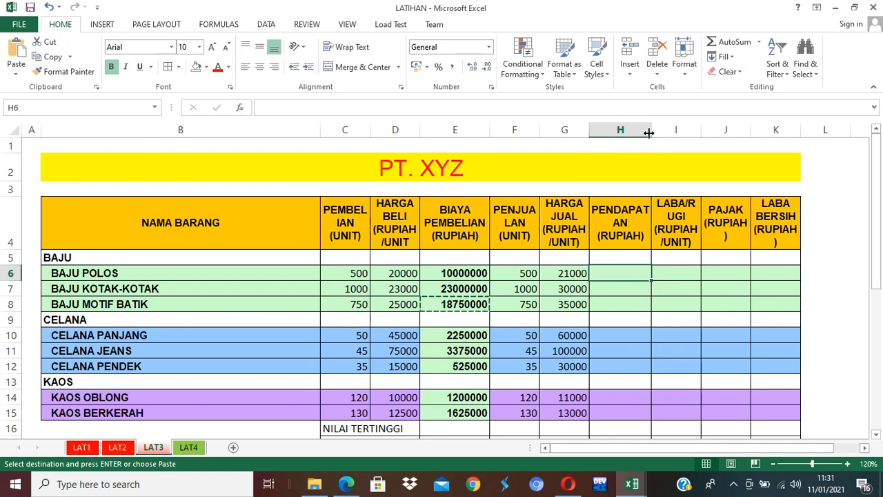
pyautogui.press('Escape')
pyautogui.write('=')
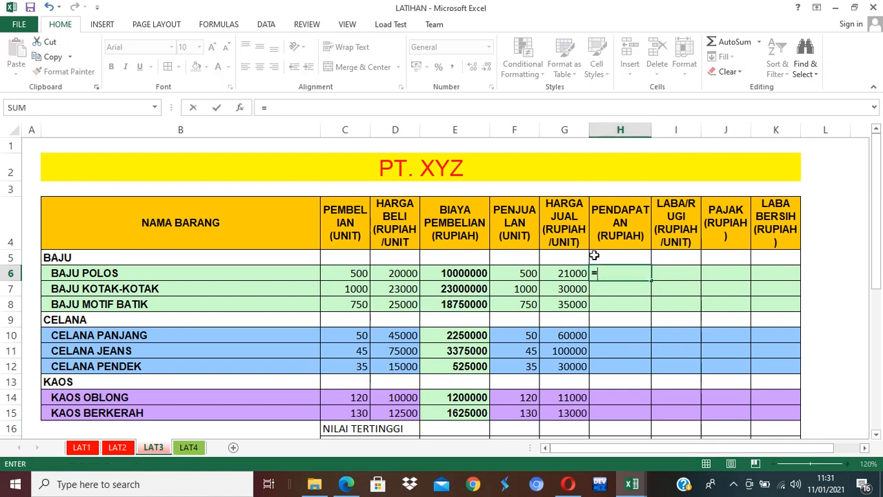
pyautogui.click(570, 274)
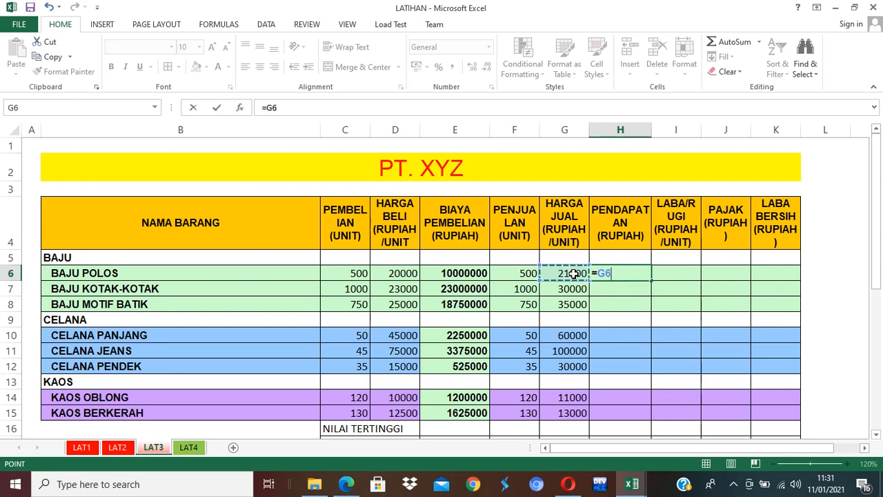
pyautogui.write('*')
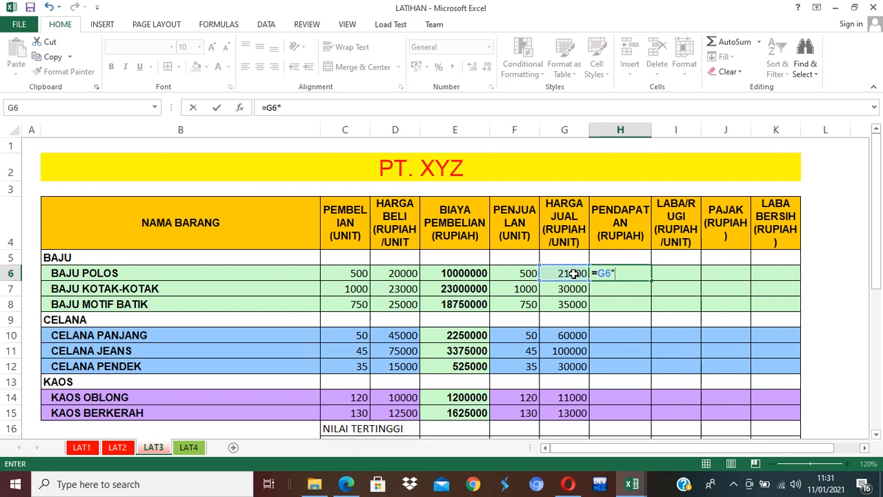
pyautogui.click(524, 274)
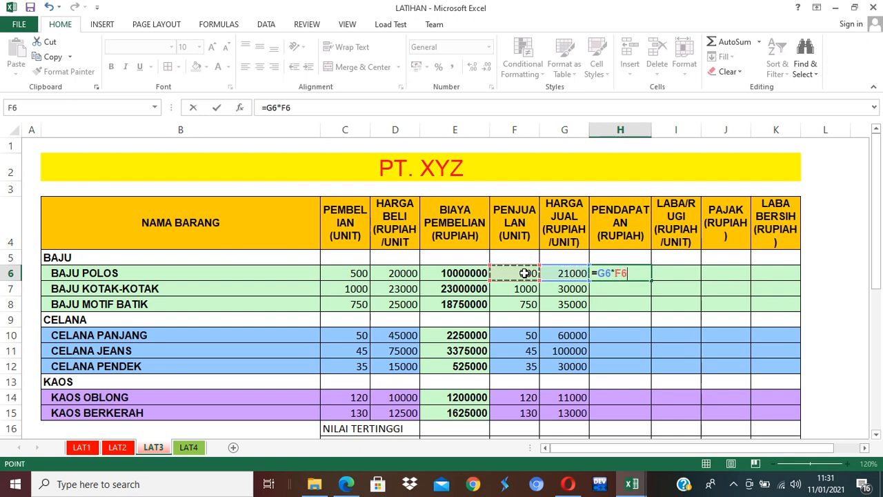
pyautogui.press('Return')
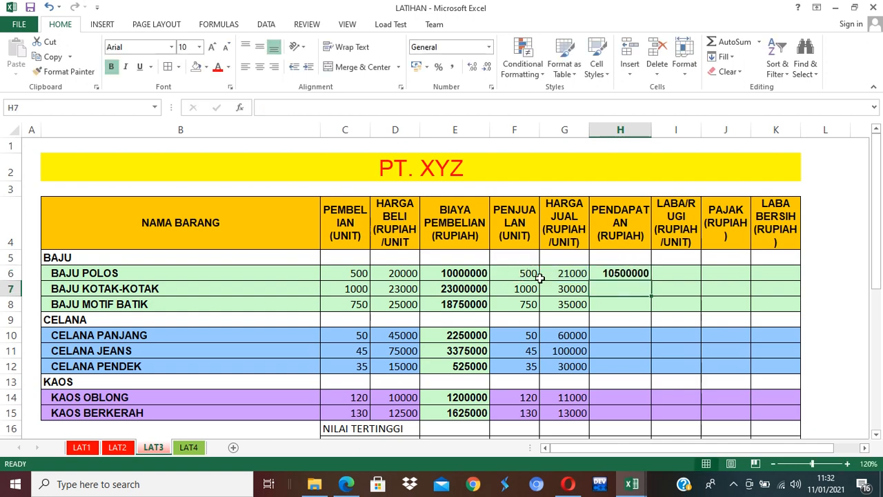
# Copy the revenue formula from H6 to H7:H8, H10:H12 and H14:H15 for the remaining items.
pyautogui.click(627, 276)
pyautogui.moveTo(651, 281); pyautogui.dragTo(654, 307)
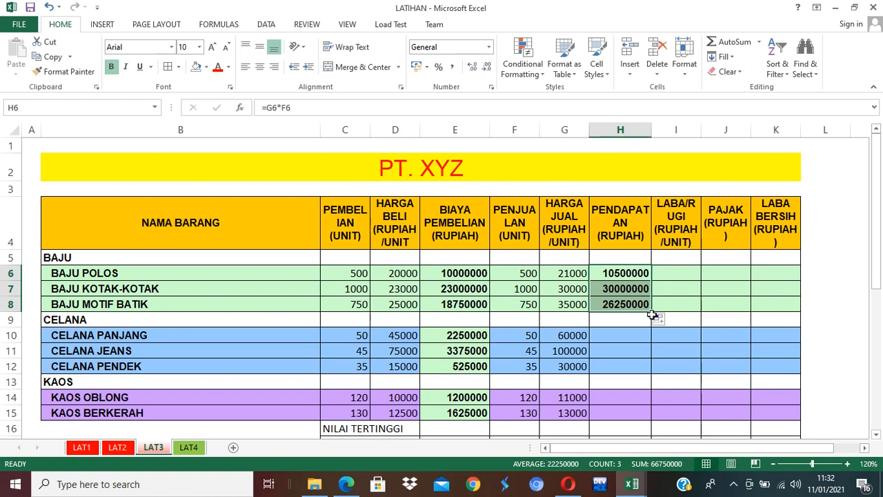
pyautogui.click(636, 307)
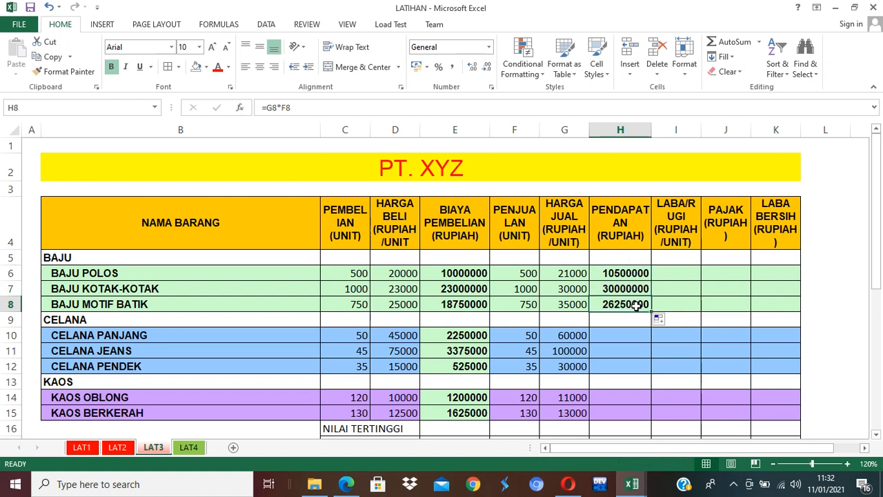
pyautogui.hotkey('ctrl', 'c')
pyautogui.moveTo(634, 334); pyautogui.dragTo(633, 409)
pyautogui.hotkey('ctrl', 'v')
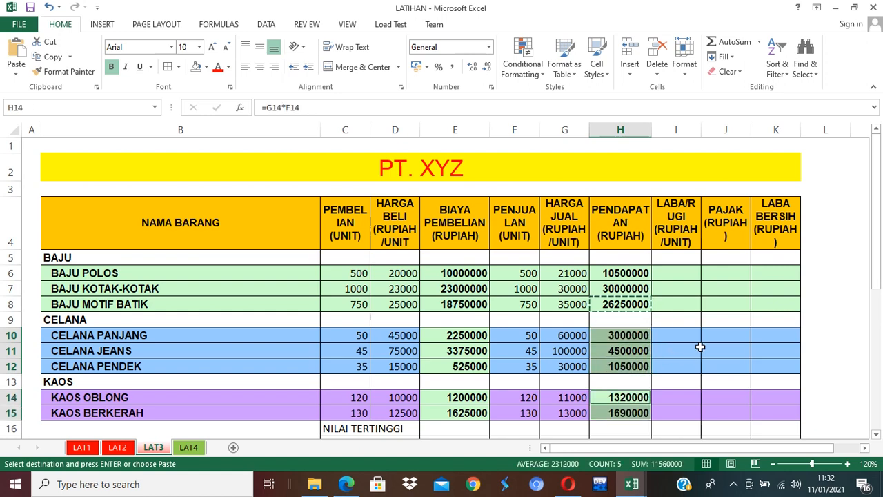
# Calculate the BAJU POLOS profit or loss in I6 with =H6-E6.
pyautogui.click(679, 273)
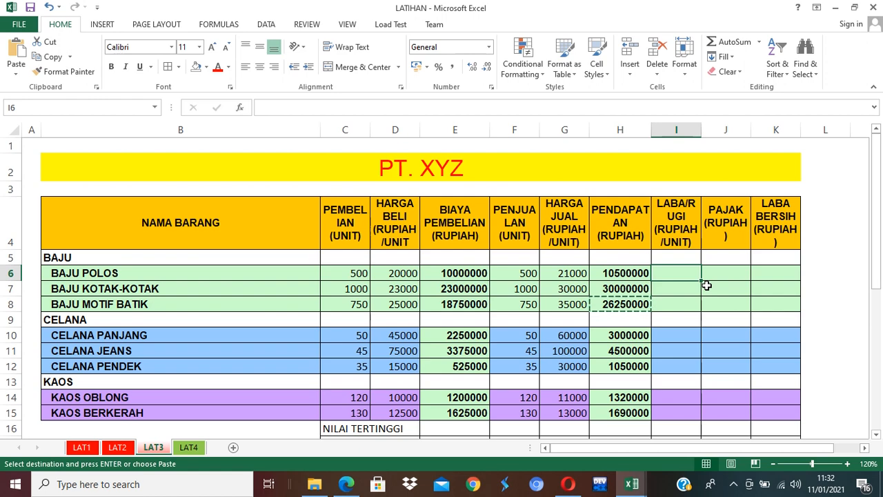
pyautogui.press('Escape')
pyautogui.write('=')
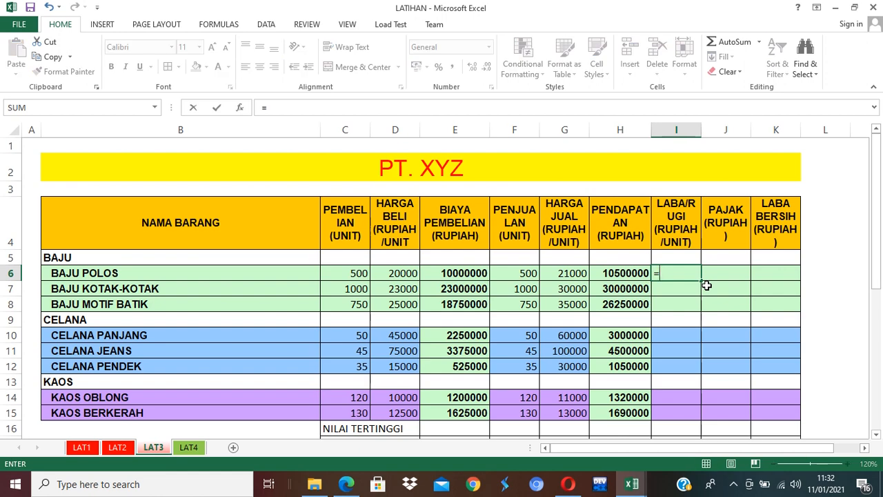
pyautogui.click(630, 274)
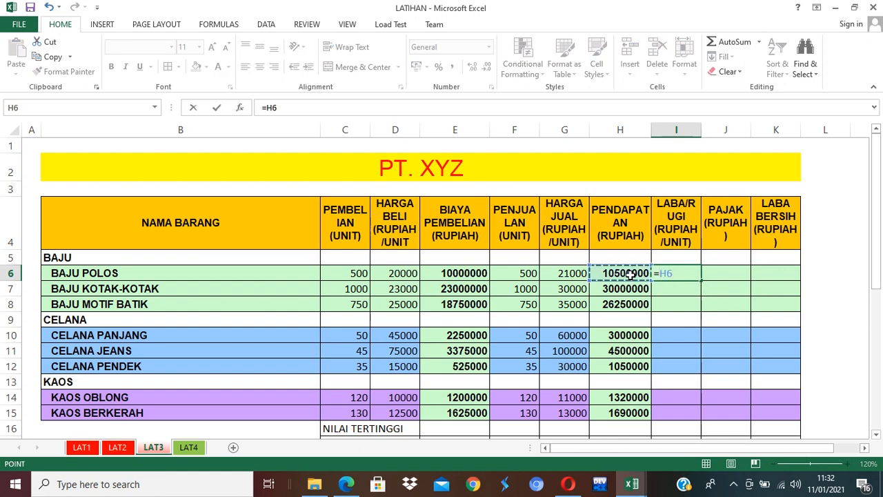
pyautogui.write('-')
pyautogui.click(458, 273)
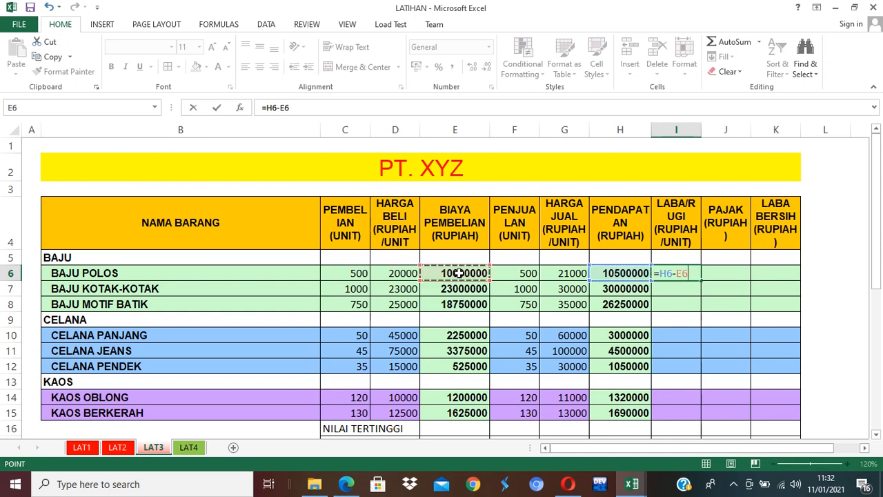
pyautogui.press('Return')
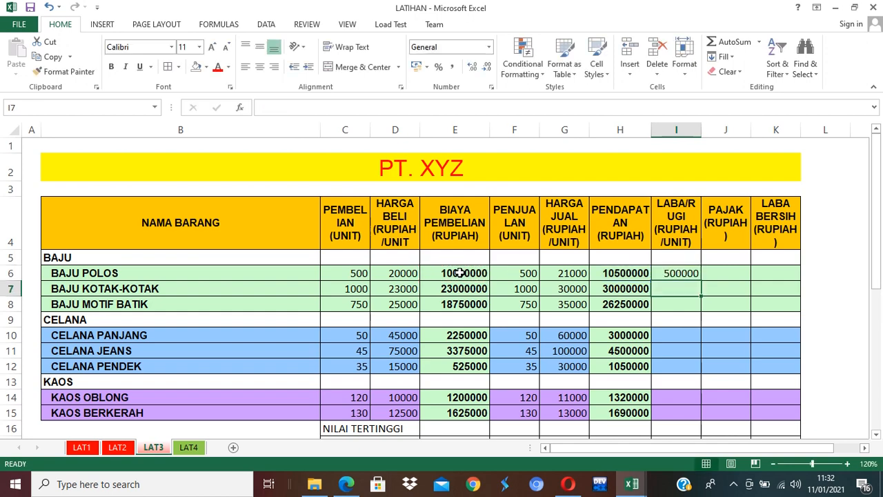
# Make the range I6:K15 bold across the profit, tax and net profit columns.
pyautogui.click(676, 274)
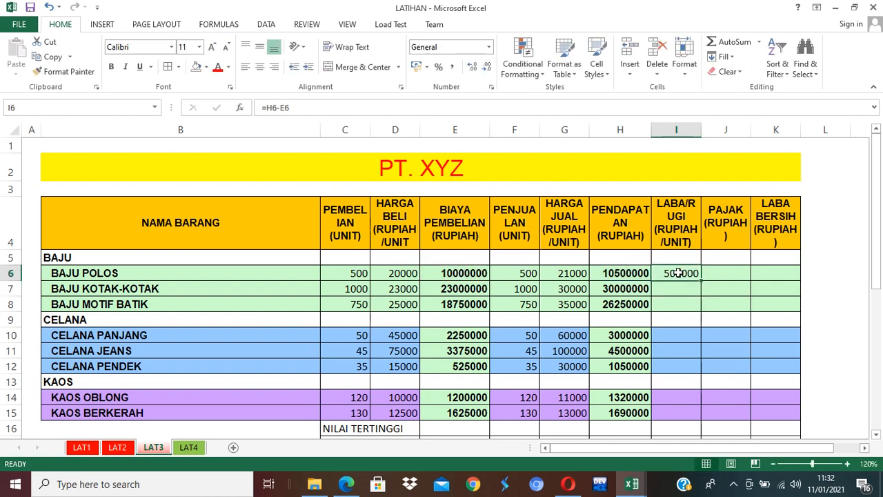
pyautogui.moveTo(679, 274); pyautogui.dragTo(769, 412)
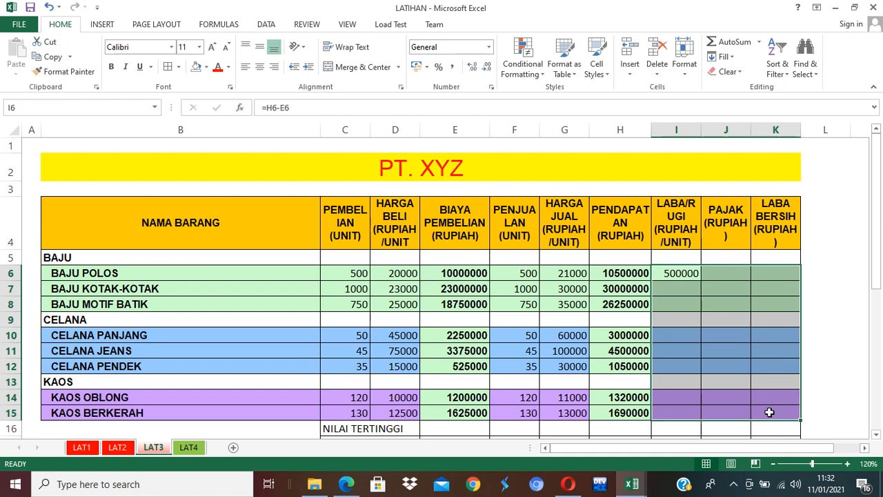
pyautogui.hotkey('ctrl', 'b')
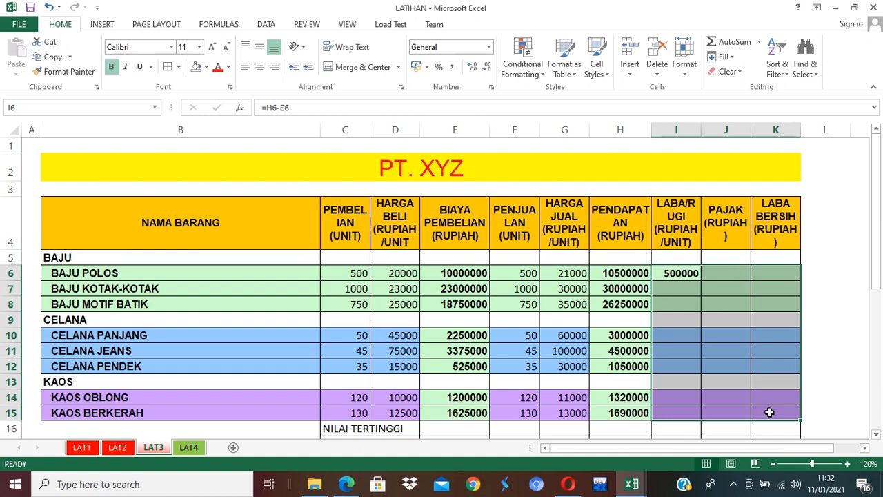
# Copy the profit/loss formula from I6 to I7:I8, I10:I12 and I14:I15 for the remaining items.
pyautogui.click(693, 276)
pyautogui.moveTo(700, 281); pyautogui.dragTo(701, 312)
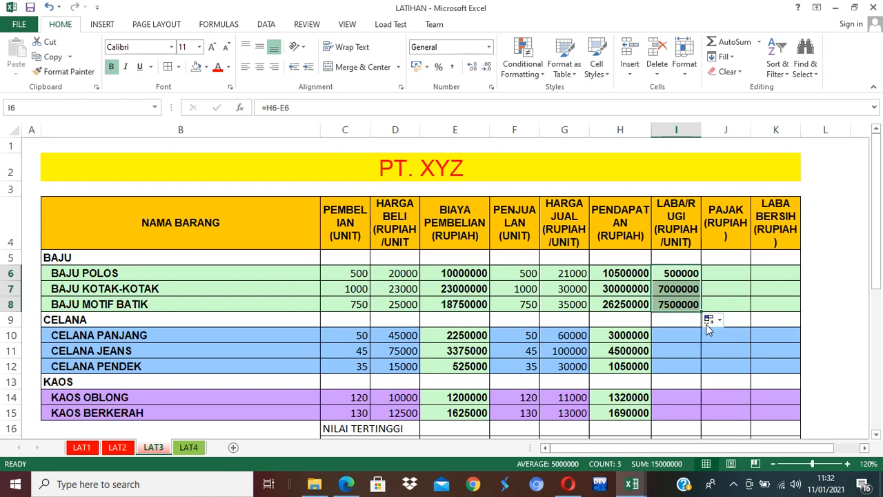
pyautogui.click(679, 304)
pyautogui.hotkey('ctrl', 'c')
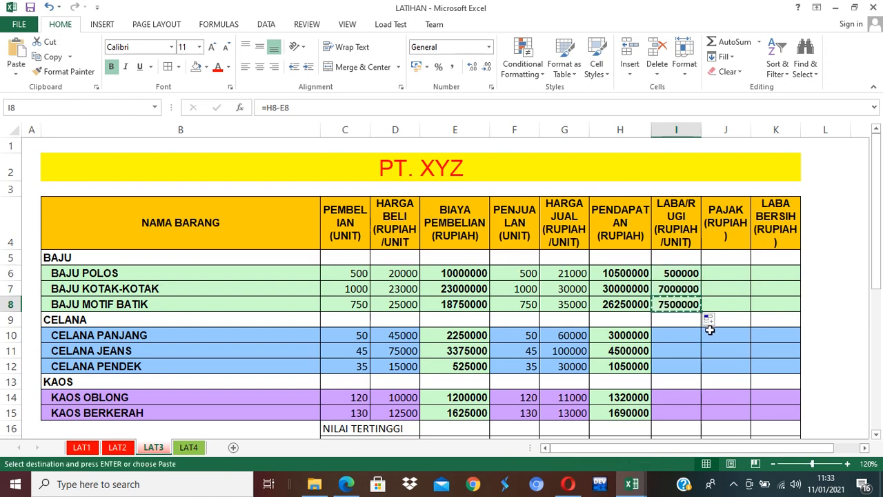
pyautogui.moveTo(680, 335); pyautogui.dragTo(681, 366)
pyautogui.keyDown('ctrl'); pyautogui.moveTo(683, 398); pyautogui.dragTo(682, 408); pyautogui.keyUp('ctrl')
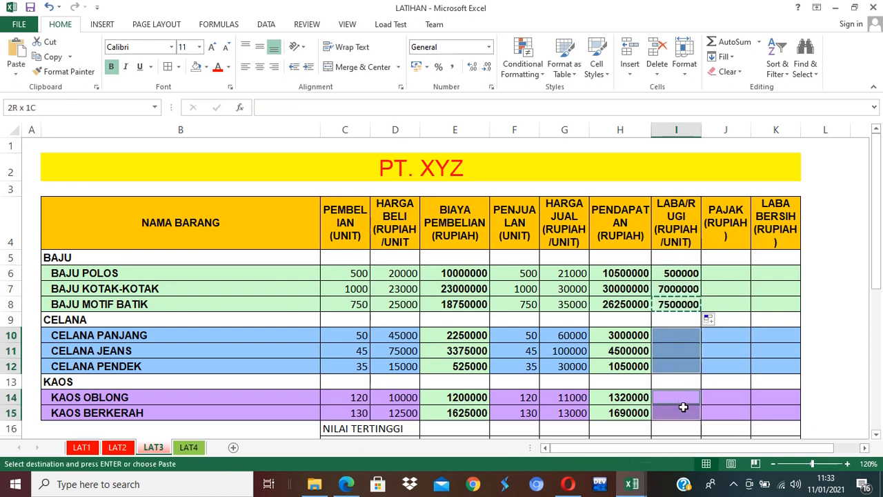
pyautogui.hotkey('ctrl', 'v')
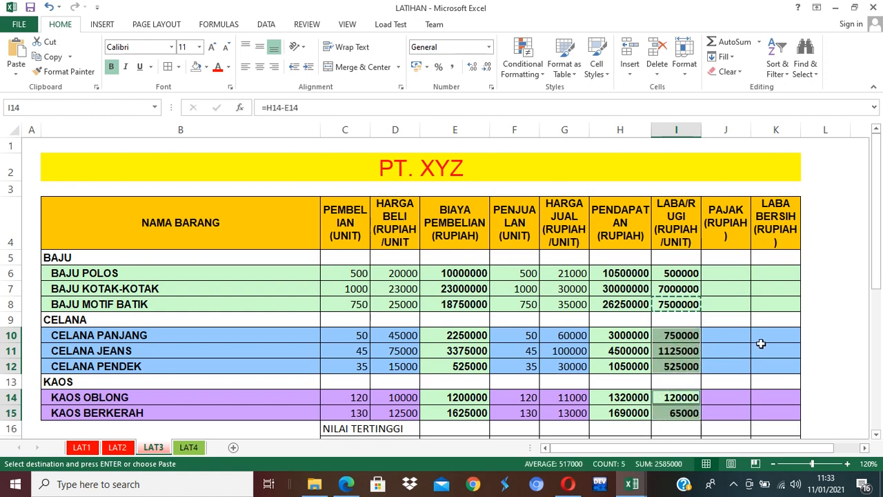
# Calculate the BAJU POLOS tax in J6 as 10 percent of its profit with =10/100*I6.
pyautogui.click(729, 274)
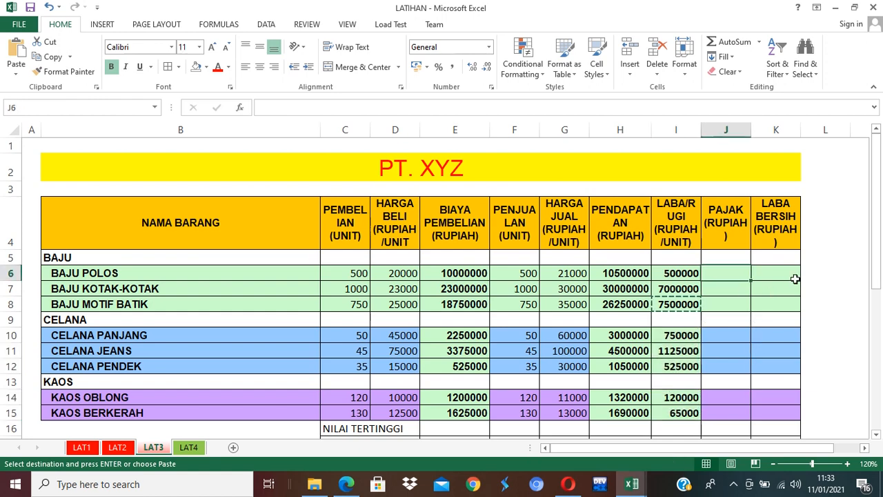
pyautogui.write('=')
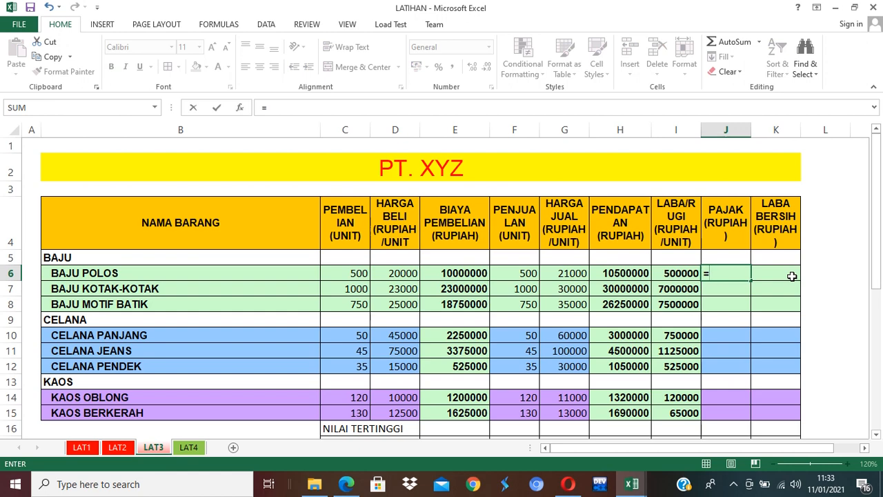
pyautogui.write('10/100*')
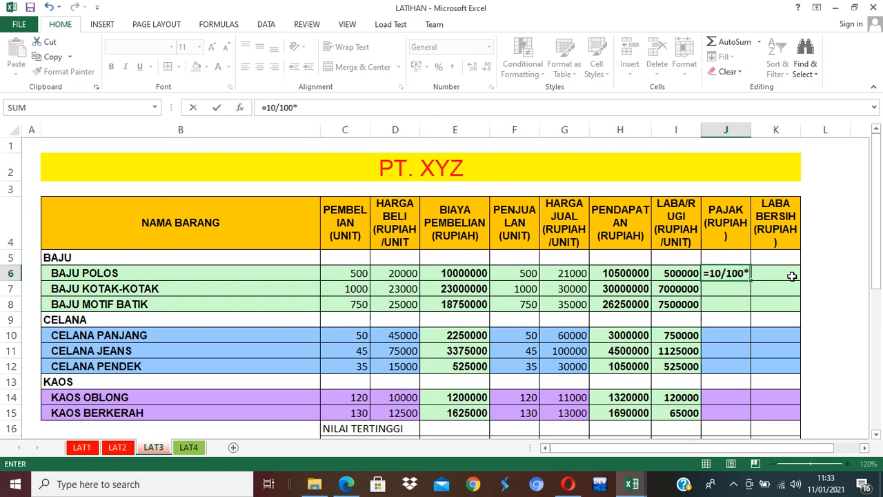
pyautogui.click(675, 274)
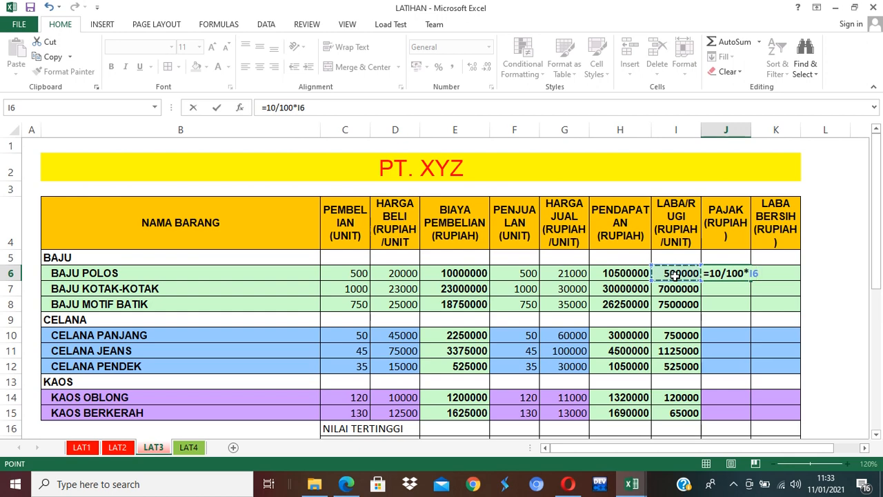
pyautogui.press('Return')
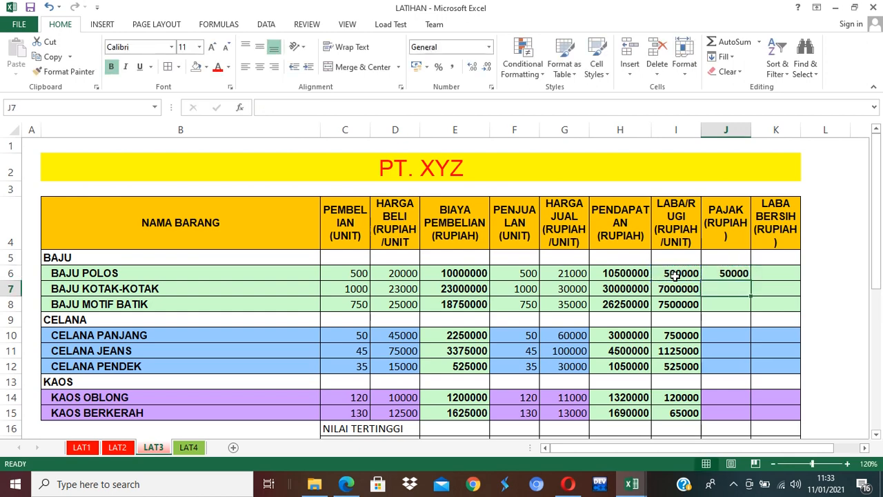
# Copy the tax formula from J6 to J7:J8, J10:J12 and J14:J15 for the remaining items.
pyautogui.click(733, 273)
pyautogui.moveTo(751, 280); pyautogui.dragTo(755, 307)
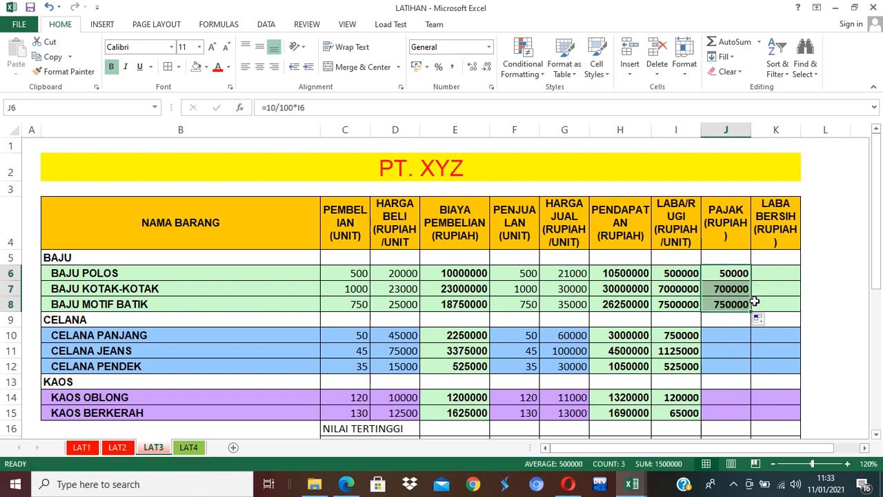
pyautogui.click(731, 306)
pyautogui.hotkey('ctrl', 'c')
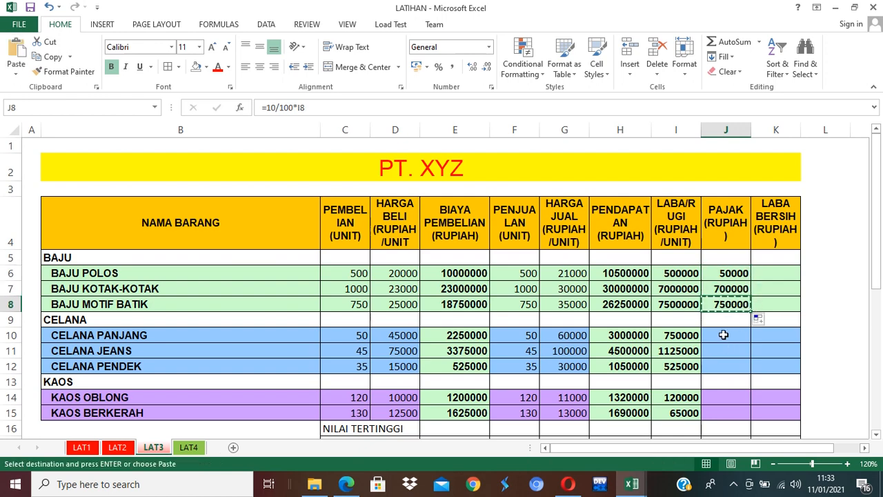
pyautogui.moveTo(724, 336); pyautogui.dragTo(724, 367)
pyautogui.moveTo(728, 400); pyautogui.dragTo(725, 412)
pyautogui.hotkey('ctrl', 'v')
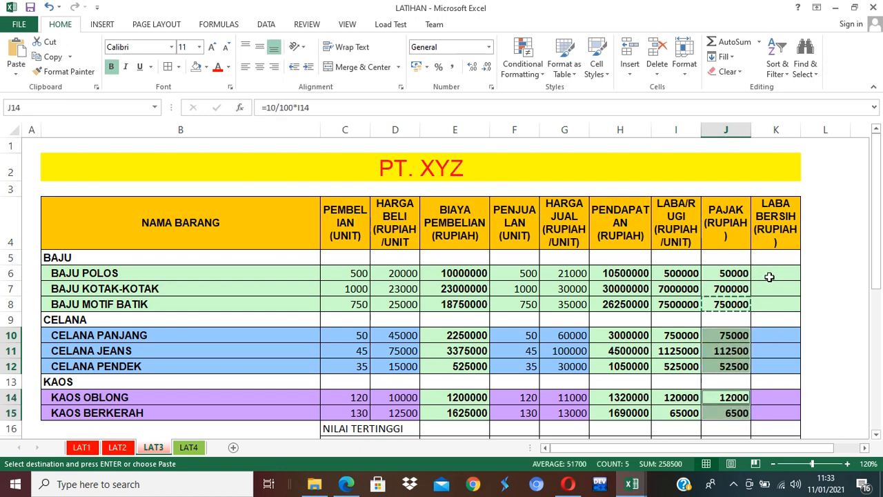
# Widen column K and calculate the BAJU POLOS net profit in K6 with =I6-J6.
pyautogui.click(769, 274)
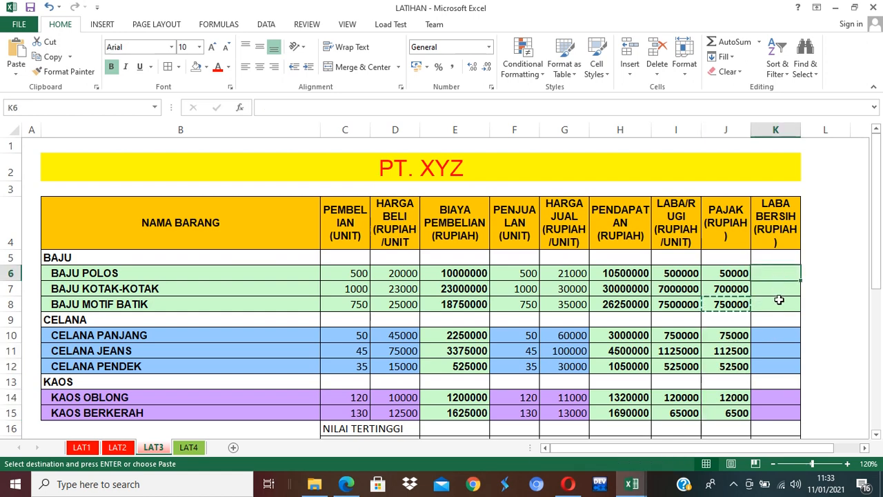
pyautogui.moveTo(802, 133); pyautogui.dragTo(825, 130)
pyautogui.moveTo(729, 448); pyautogui.dragTo(756, 447)
pyautogui.write('=')
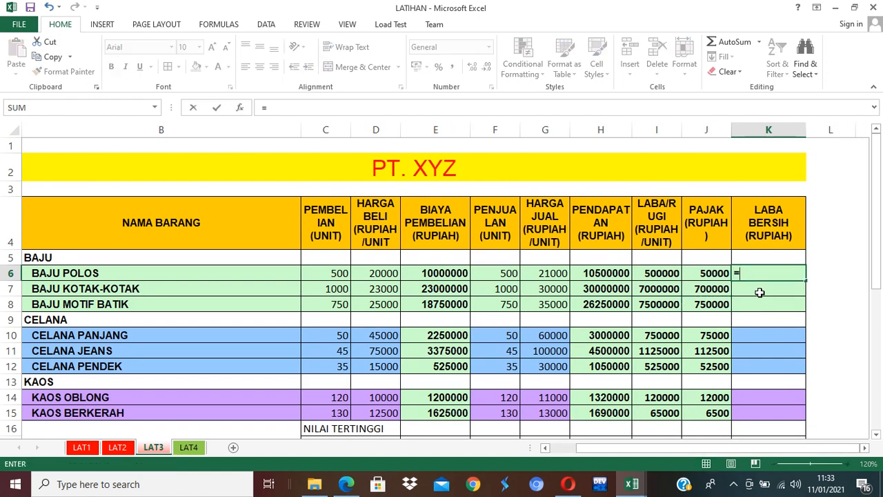
pyautogui.click(656, 275)
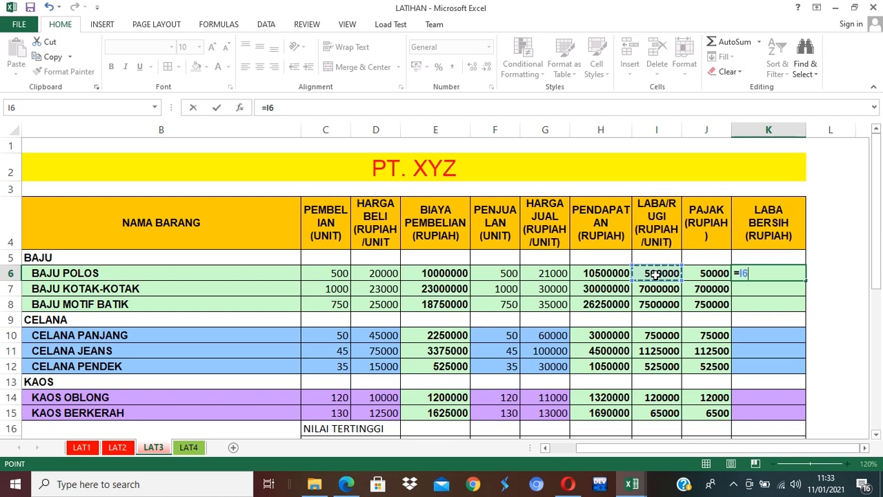
pyautogui.write('-')
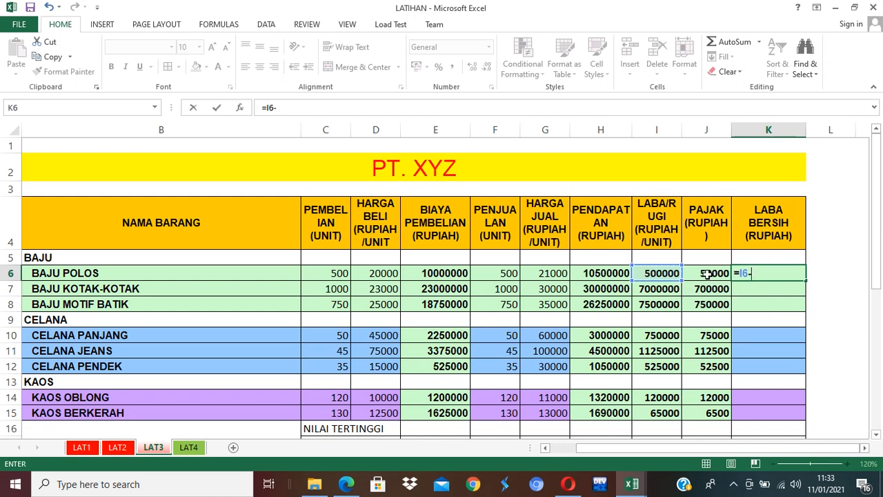
pyautogui.click(706, 273)
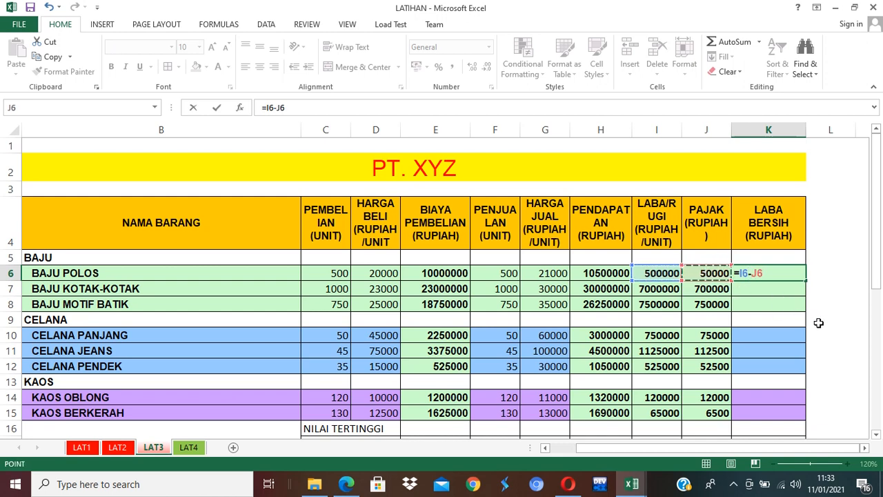
pyautogui.press('Return')
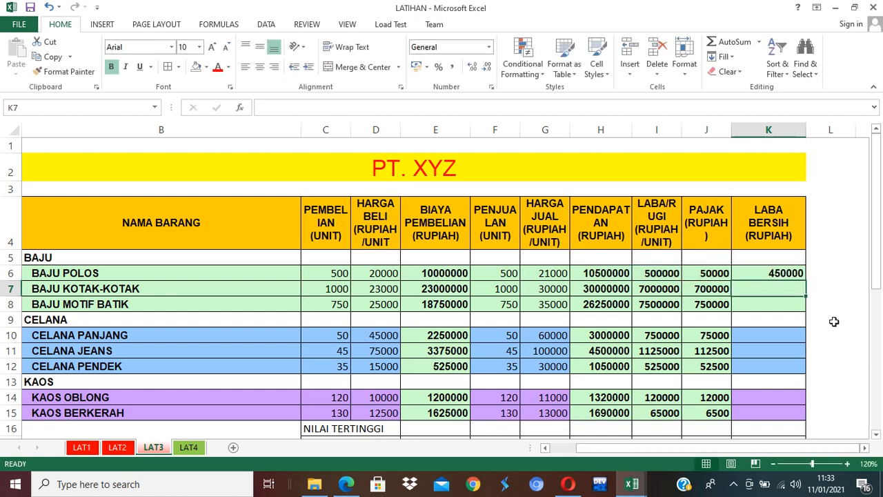
# Copy the net profit formula from K6 to K7:K8, K10:K12 and K14:K15 for the remaining items.
pyautogui.click(780, 273)
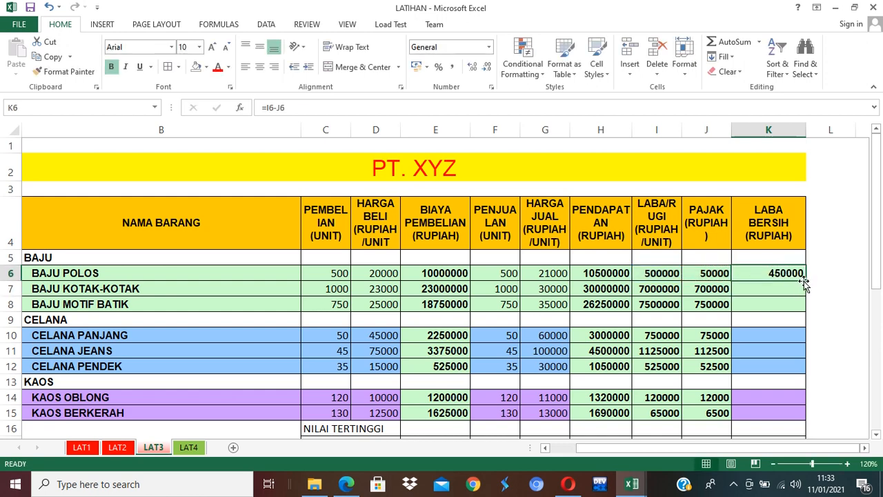
pyautogui.moveTo(804, 279); pyautogui.dragTo(806, 312)
pyautogui.click(777, 304)
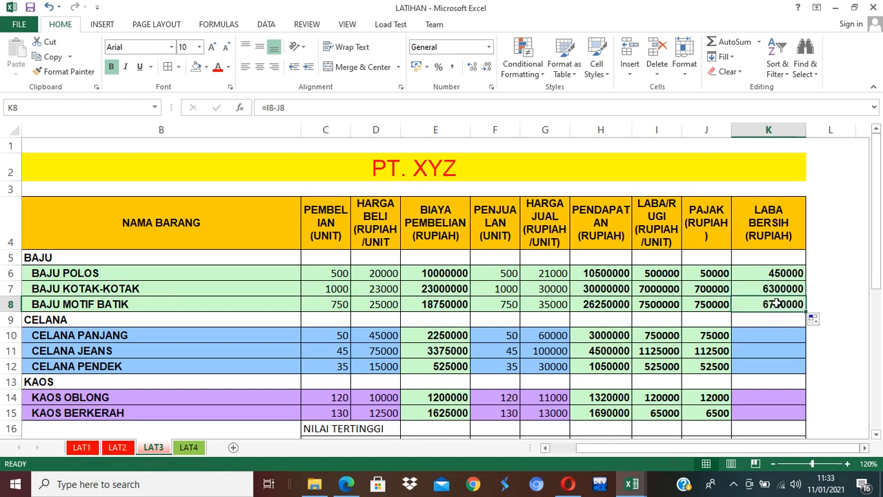
pyautogui.hotkey('ctrl', 'c')
pyautogui.moveTo(771, 336); pyautogui.dragTo(771, 362)
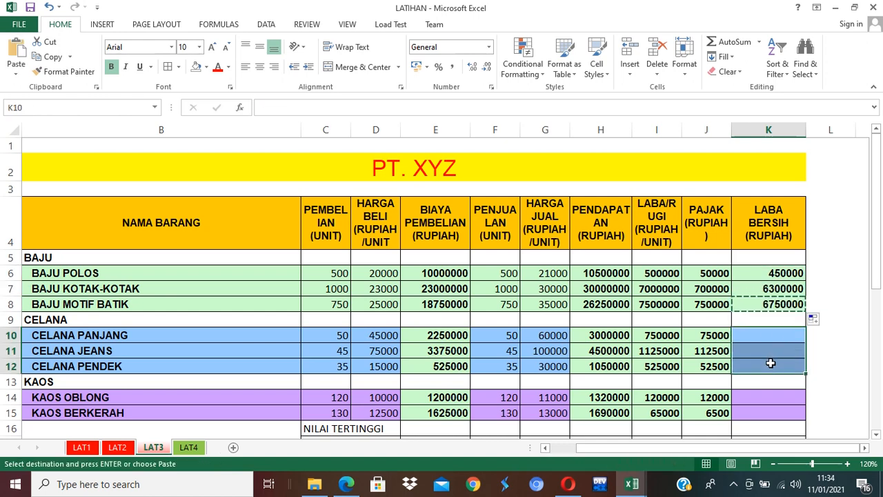
pyautogui.keyDown('ctrl'); pyautogui.moveTo(778, 396); pyautogui.dragTo(777, 411); pyautogui.keyUp('ctrl')
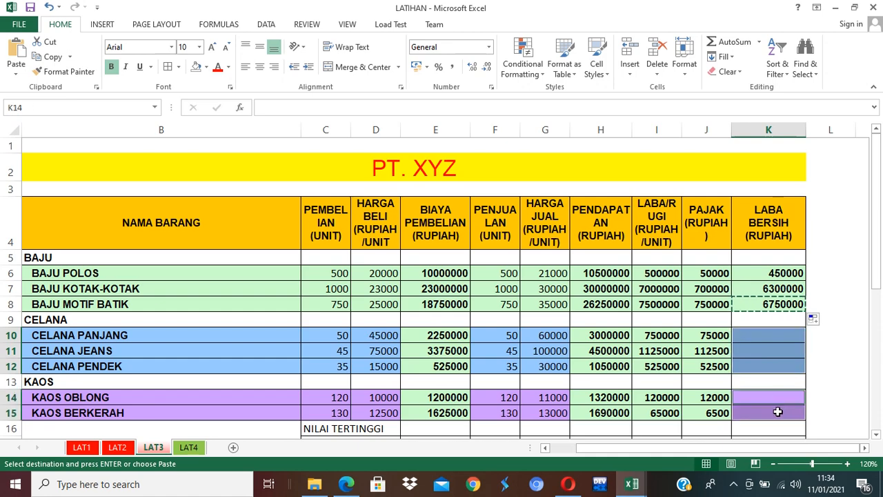
pyautogui.hotkey('ctrl', 'v')
pyautogui.click(829, 323)
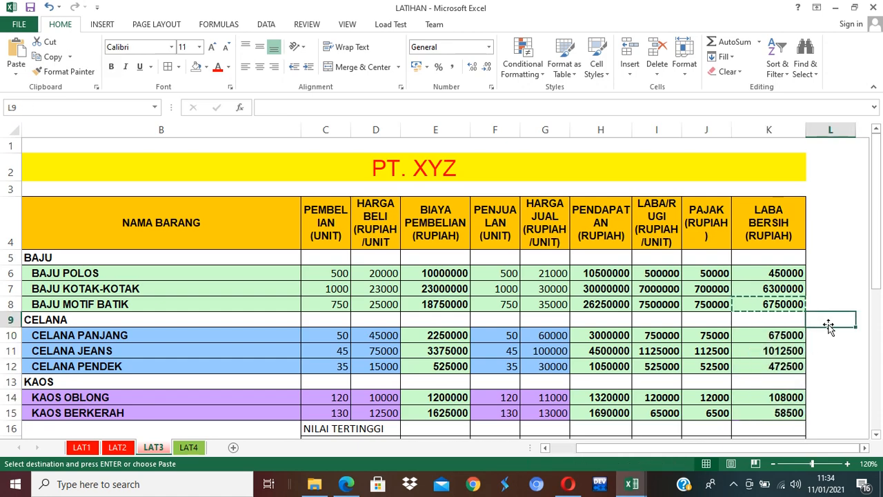
pyautogui.click(833, 283)
# Fill the summary label cells C16:C19, from NILAI TERTINGGI to JUMLAH DATA, with light orange.
pyautogui.scroll(-2, 834, 280)
pyautogui.scroll(2, 833, 280)
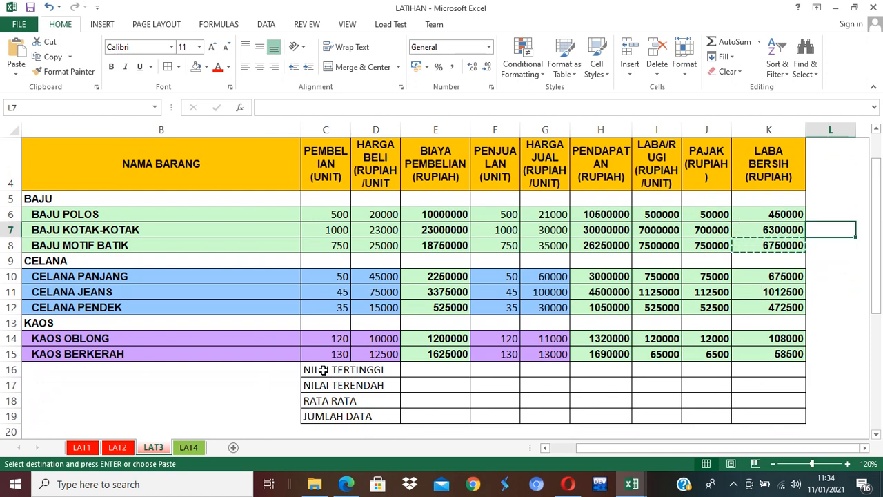
pyautogui.moveTo(323, 369); pyautogui.dragTo(329, 416)
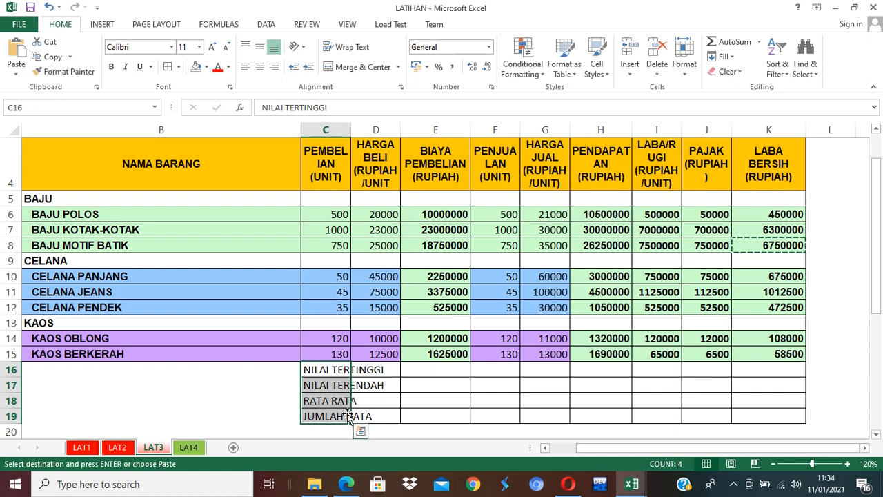
pyautogui.click(207, 67)
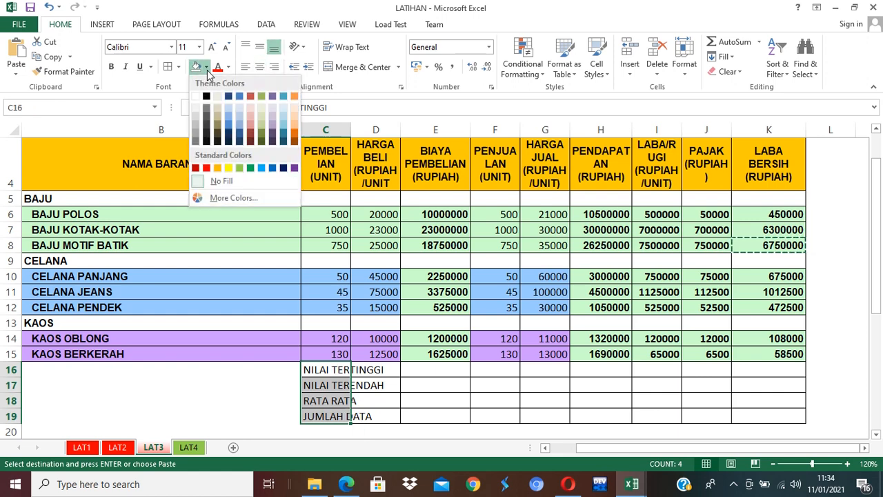
pyautogui.click(292, 130)
pyautogui.click(506, 412)
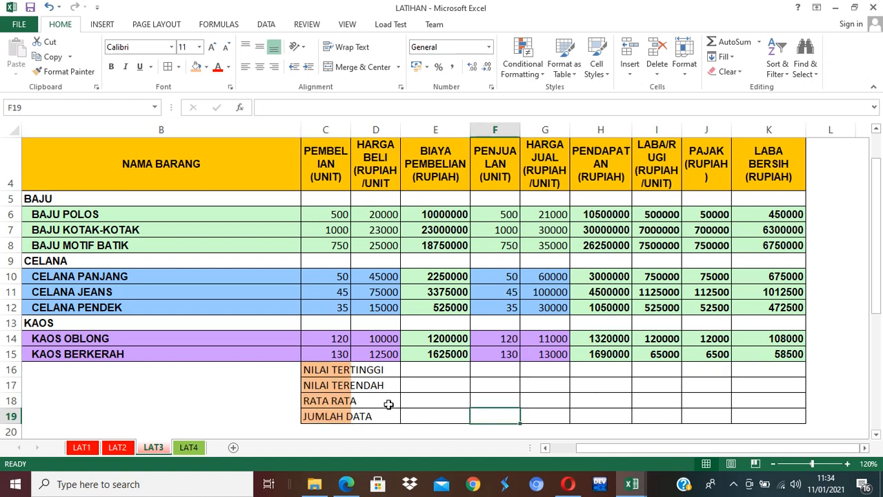
# Merge C16:J16 and C17:J17 separately and left-align the NILAI TERTINGGI and NILAI TERENDAH labels.
pyautogui.moveTo(316, 371); pyautogui.dragTo(707, 373)
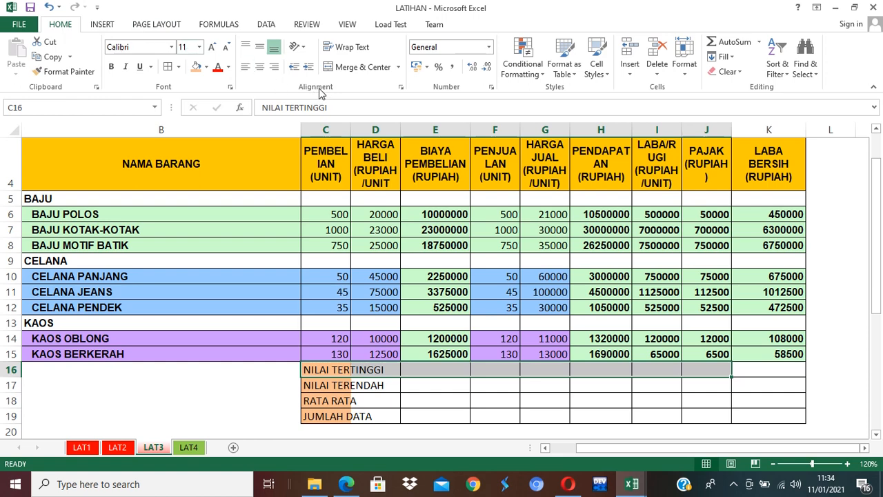
pyautogui.click(357, 69)
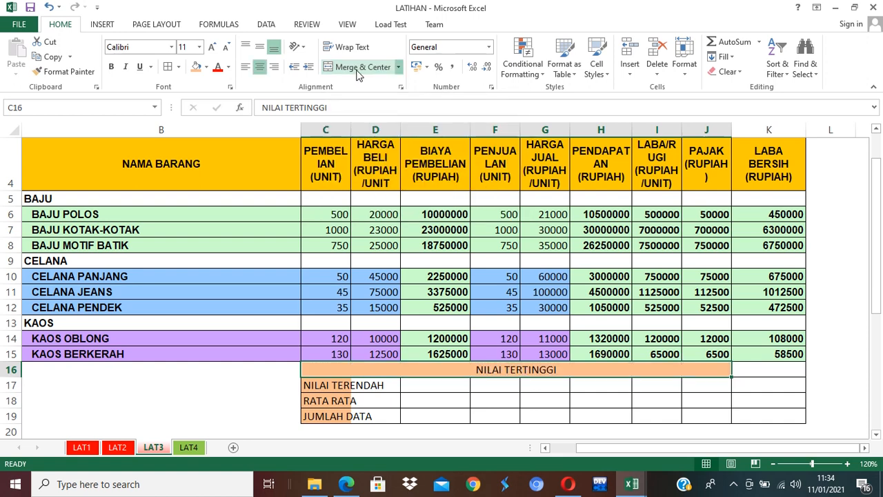
pyautogui.click(246, 67)
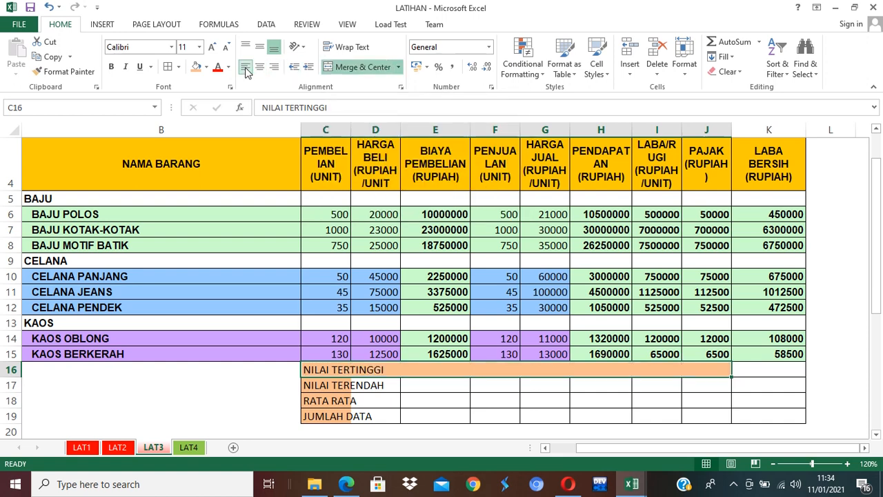
pyautogui.moveTo(336, 390); pyautogui.dragTo(689, 386)
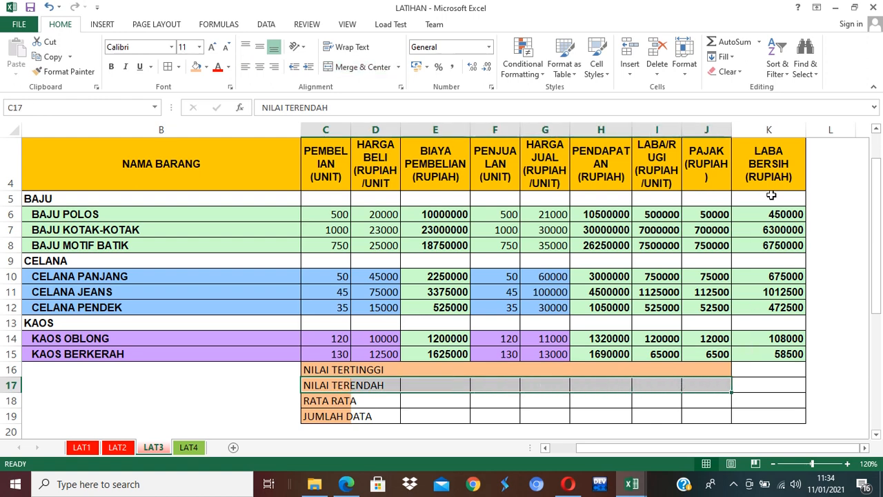
pyautogui.click(353, 67)
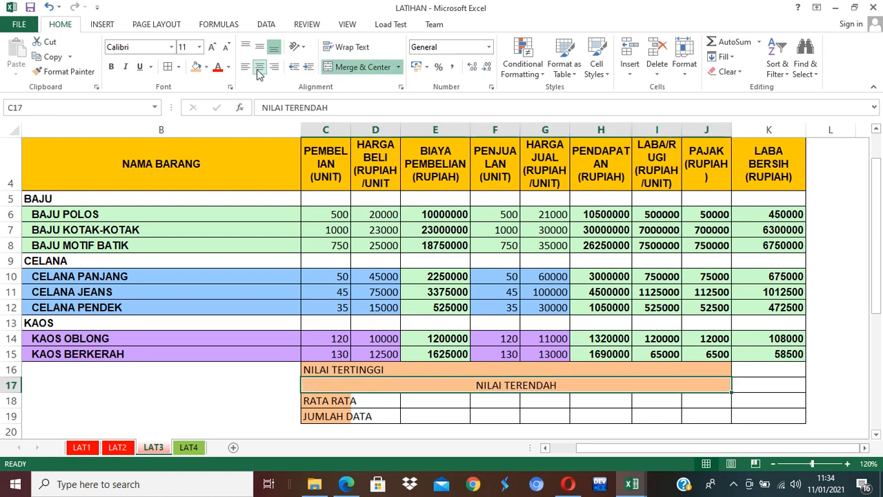
pyautogui.click(245, 69)
# Merge C18:J18 and C19:J19 separately and left-align the RATA RATA and JUMLAH DATA labels.
pyautogui.moveTo(335, 400); pyautogui.dragTo(697, 397)
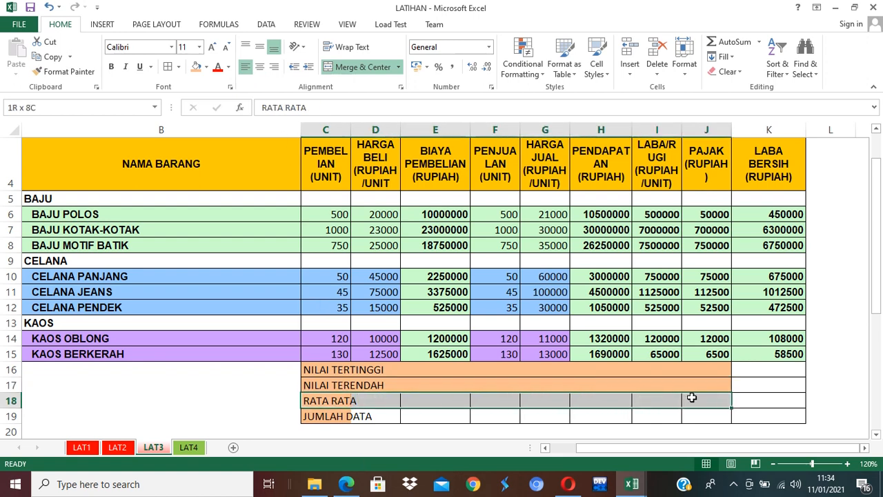
pyautogui.click(360, 67)
pyautogui.click(245, 68)
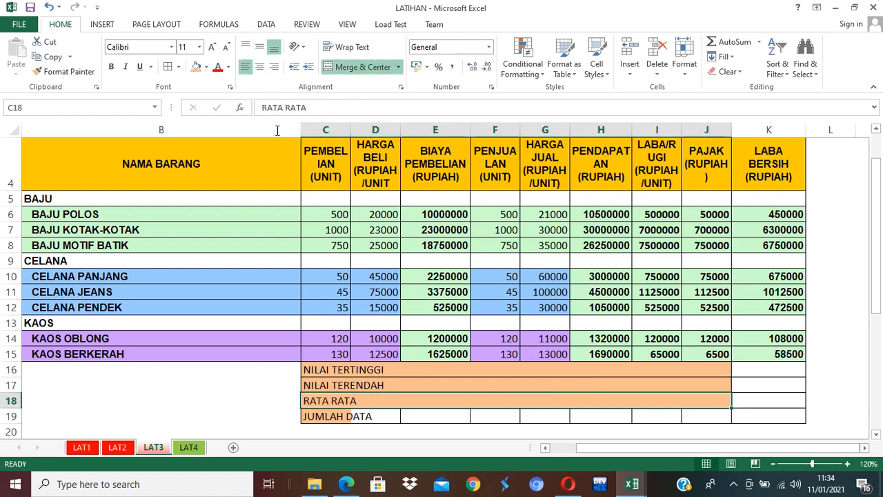
pyautogui.moveTo(343, 416); pyautogui.dragTo(700, 416)
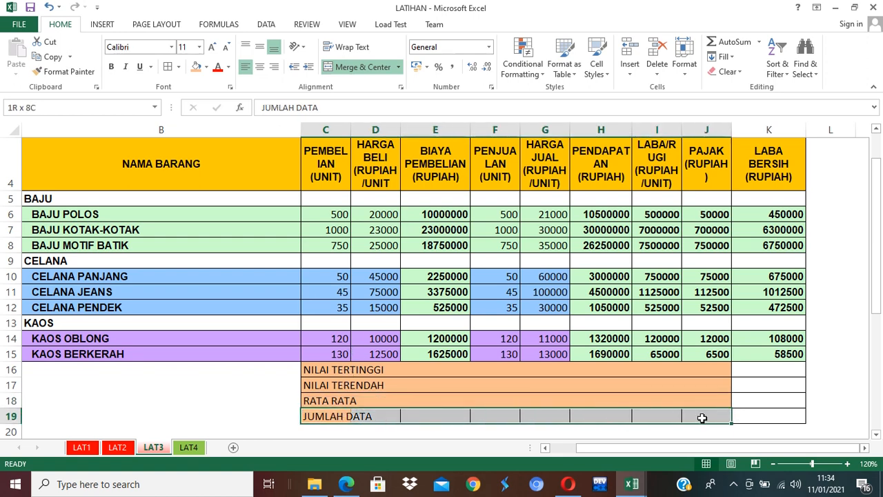
pyautogui.click(347, 66)
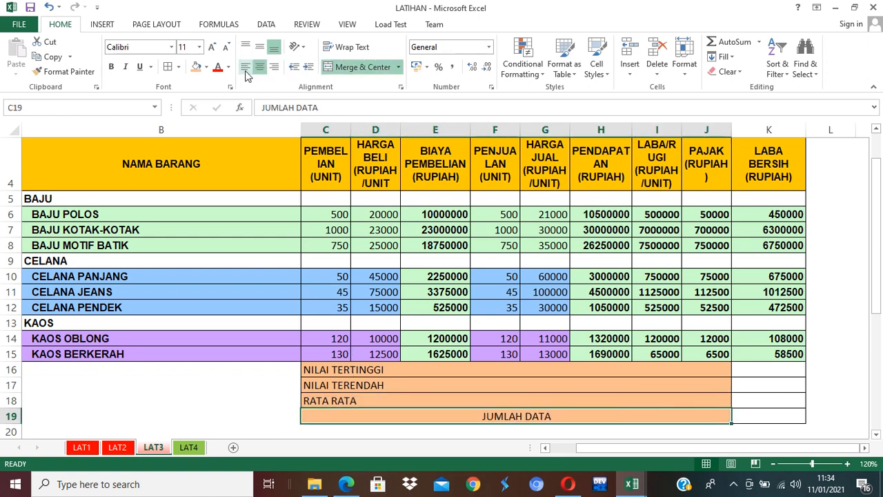
pyautogui.click(245, 67)
# Make the four merged summary labels in rows 16 to 19 bold and widen column K further.
pyautogui.moveTo(347, 369); pyautogui.dragTo(352, 415)
pyautogui.hotkey('ctrl', 'b')
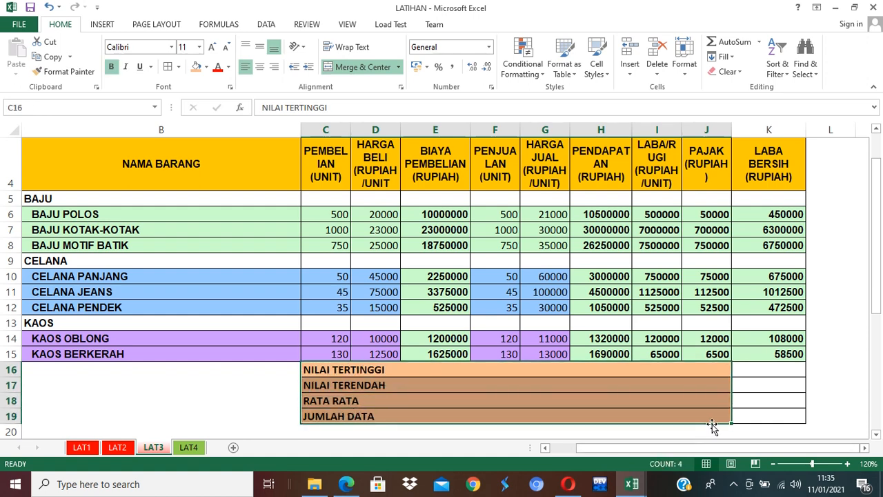
pyautogui.moveTo(805, 130); pyautogui.dragTo(832, 130)
# Enter =MAX(K6:K15) in K16 to calculate the highest net profit for the NILAI TERTINGGI row.
pyautogui.click(796, 374)
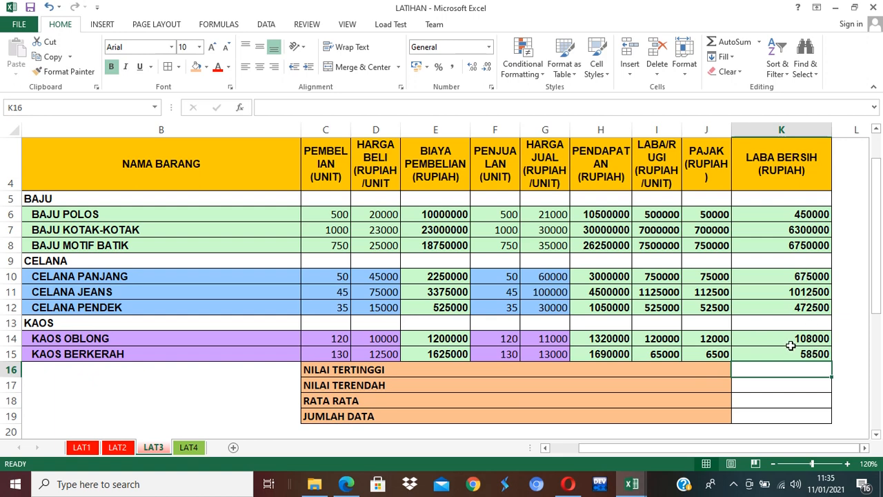
pyautogui.write('=')
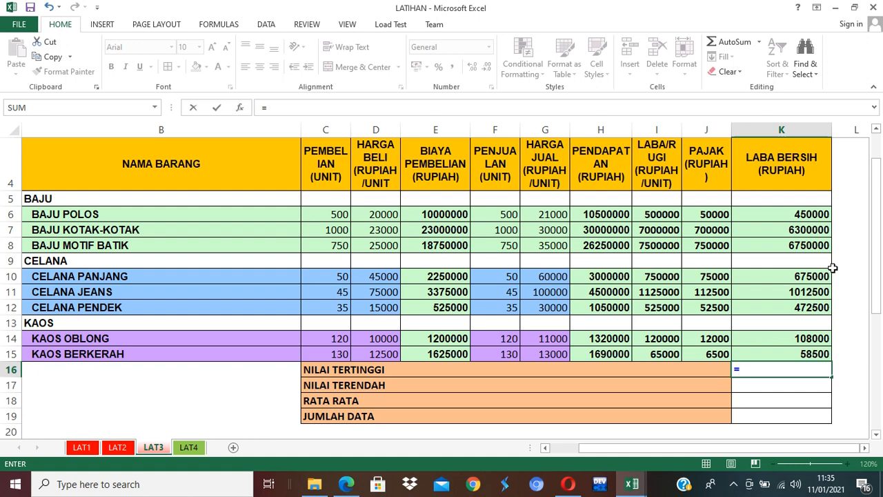
pyautogui.write('MAX')
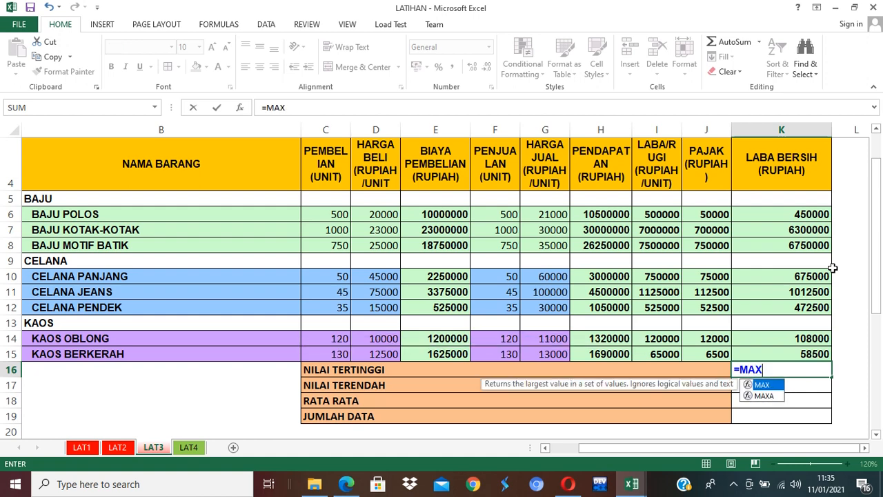
pyautogui.write('(')
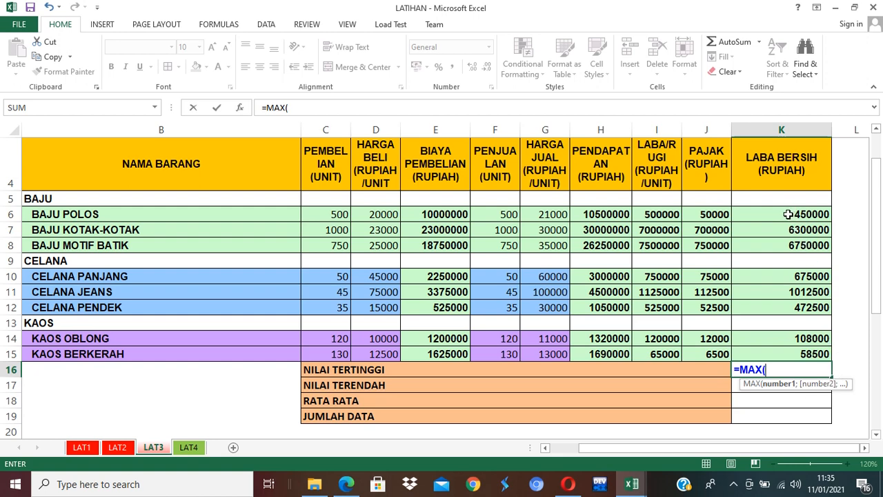
pyautogui.moveTo(787, 215); pyautogui.dragTo(788, 357)
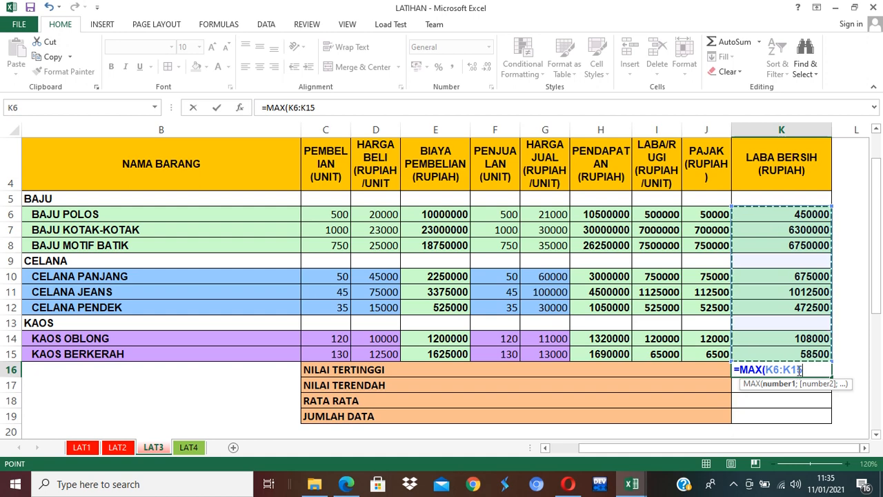
pyautogui.write(')')
pyautogui.press('Return')
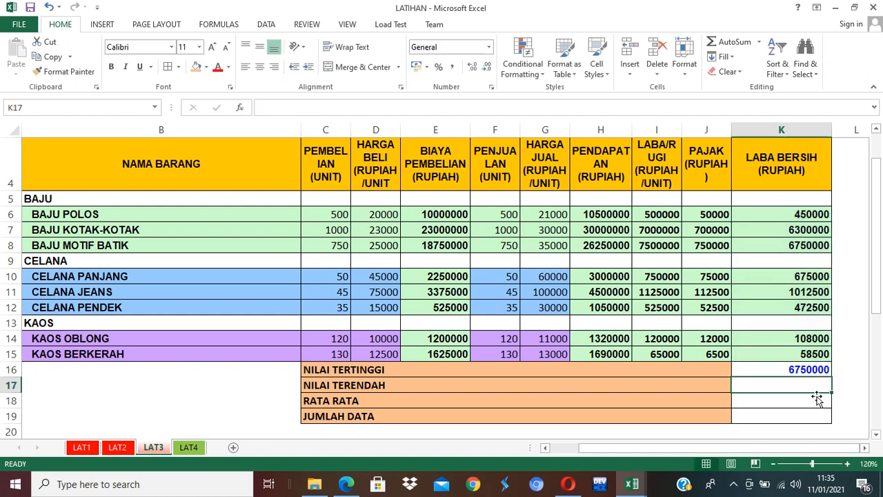
pyautogui.click(801, 373)
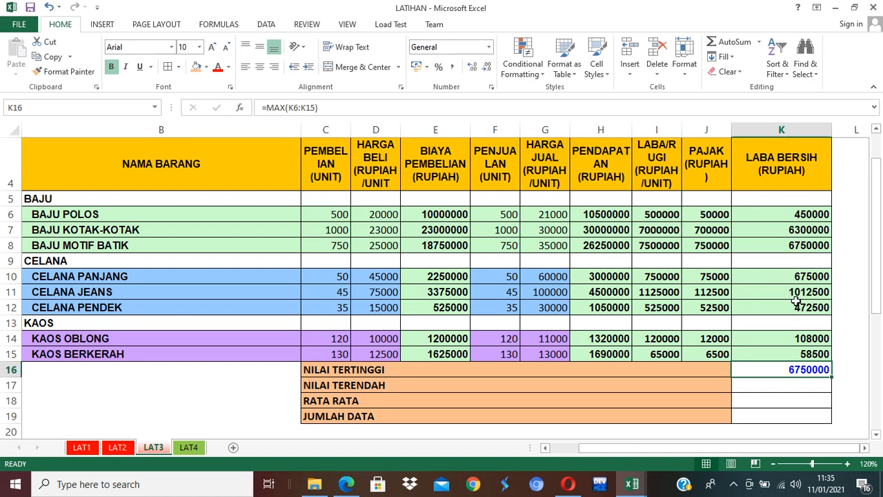
# Enter =MIN(K6:K15) in K17 to calculate the lowest net profit for the NILAI TERENDAH row.
pyautogui.click(783, 387)
pyautogui.write('=')
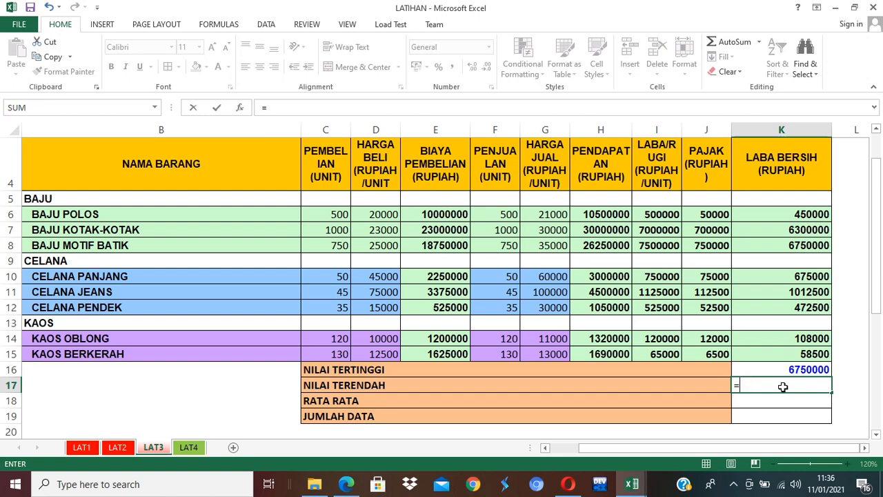
pyautogui.write('M')
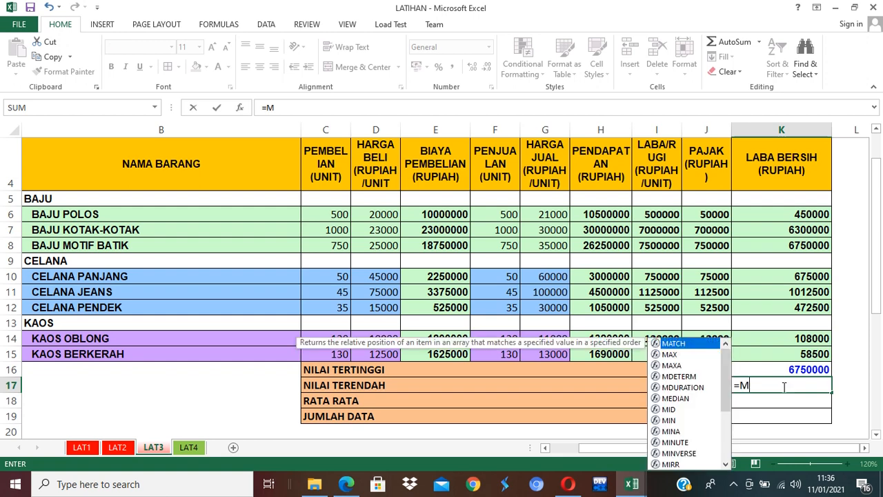
pyautogui.write('IN(')
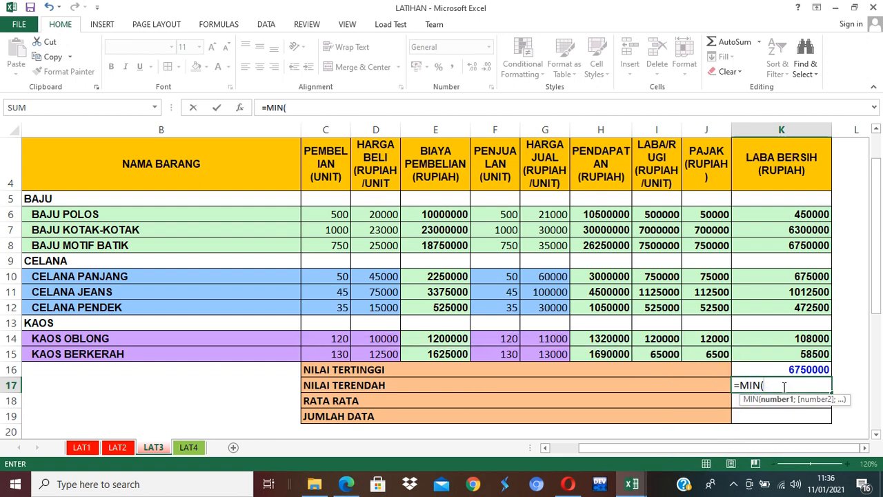
pyautogui.moveTo(811, 214); pyautogui.dragTo(811, 352)
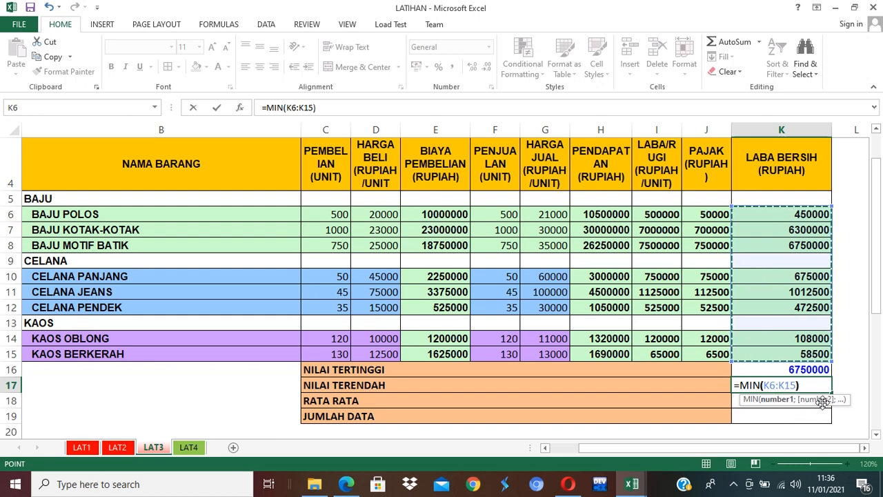
pyautogui.press('Return')
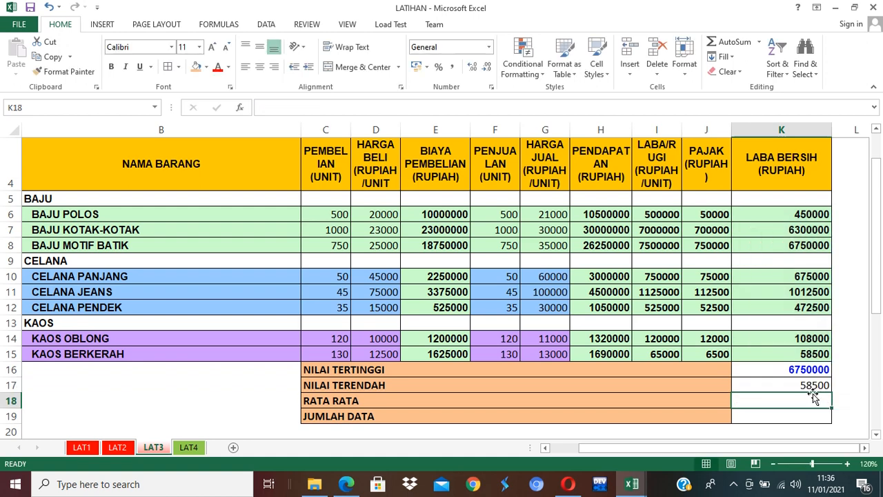
# Enter =AVERAGE(K6:K15) in K18 to calculate the average net profit for the RATA RATA row.
pyautogui.write('=AVE')
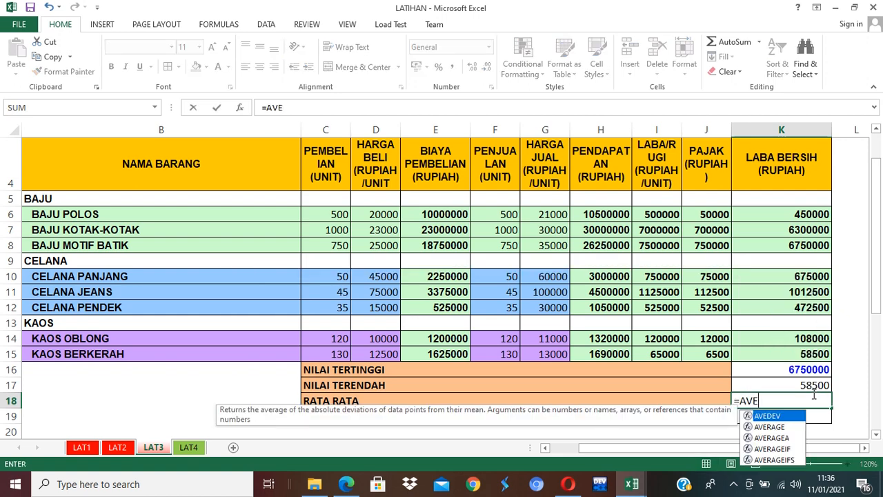
pyautogui.press('Down')
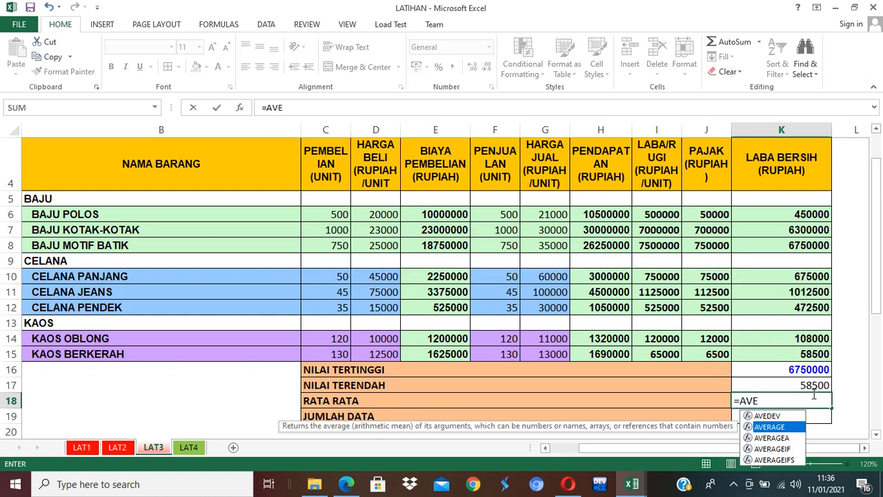
pyautogui.press('Tab')
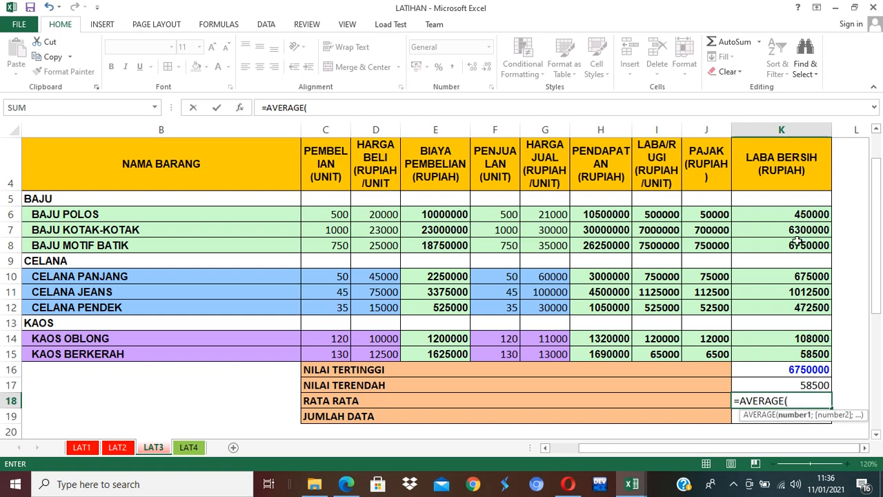
pyautogui.moveTo(788, 216); pyautogui.dragTo(805, 353)
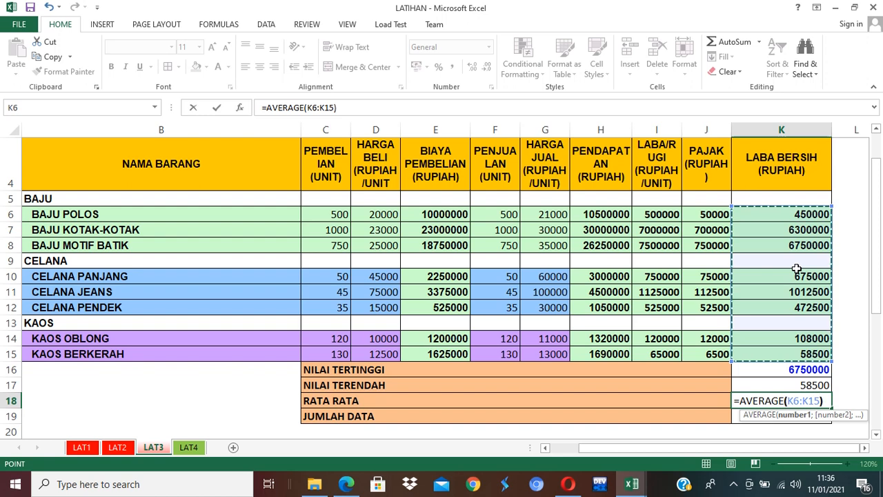
pyautogui.write(')')
pyautogui.press('Return')
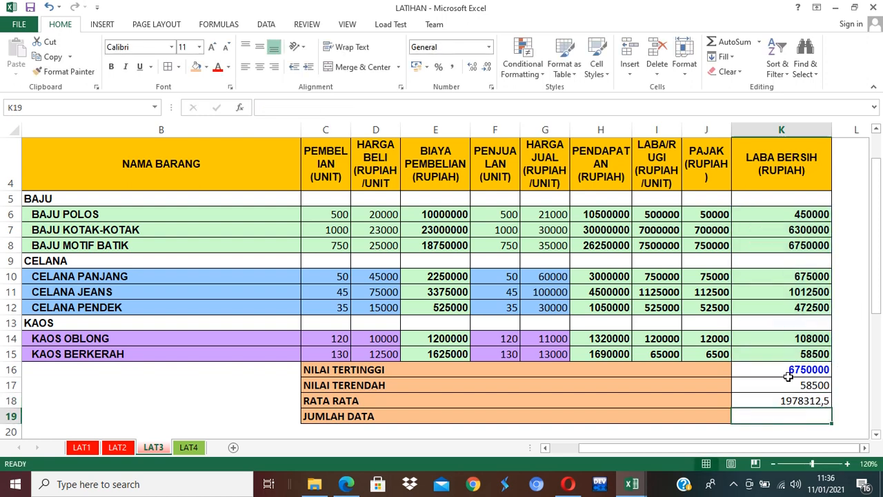
# Set the font of the summary result cells K16:K19 to black and bold.
pyautogui.moveTo(786, 369); pyautogui.dragTo(787, 414)
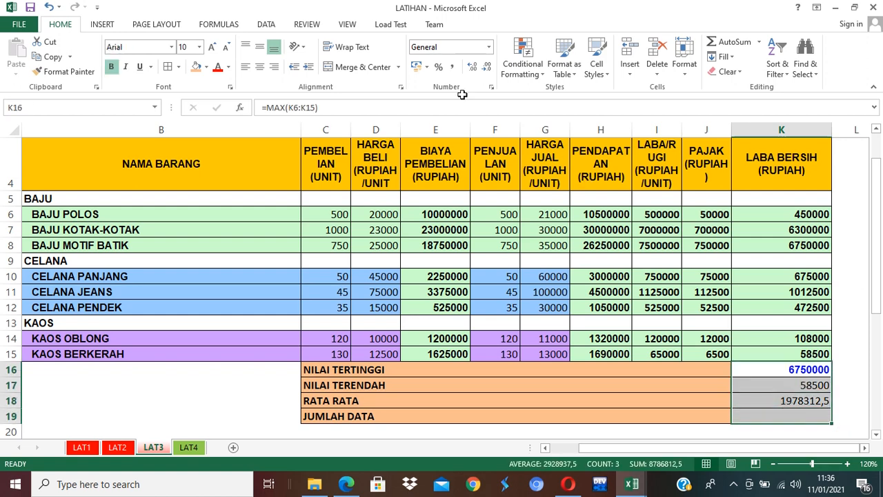
pyautogui.click(229, 67)
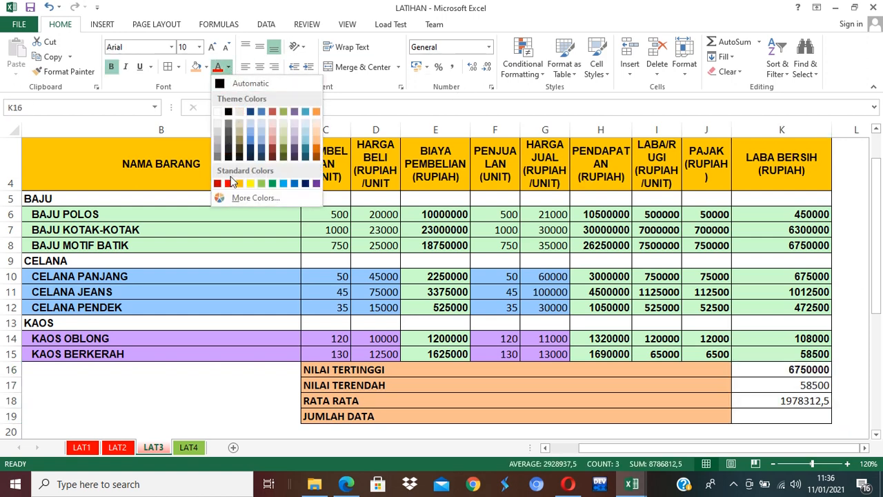
pyautogui.click(231, 114)
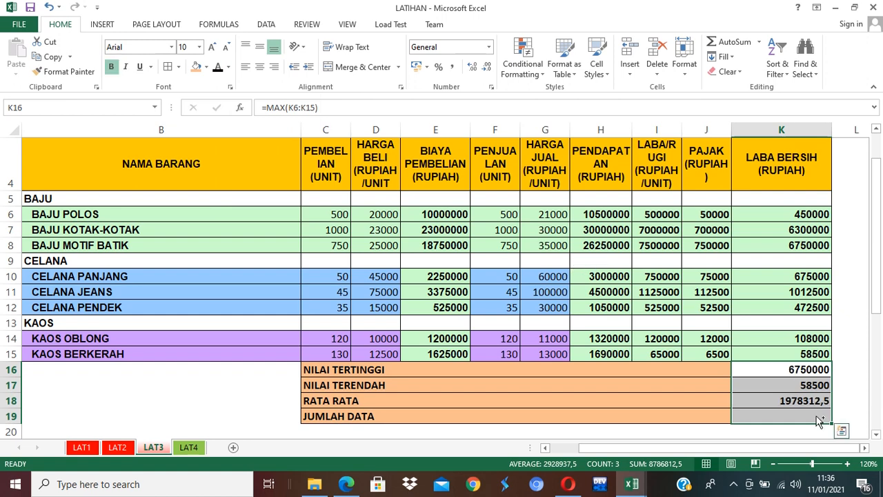
pyautogui.click(841, 430)
pyautogui.click(793, 422)
pyautogui.click(532, 407)
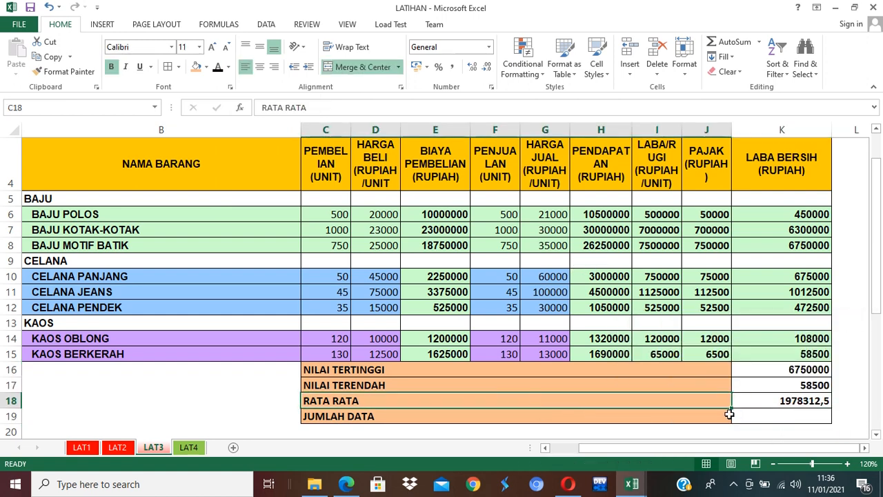
# Enter =COUNT(K6:K15) in K19 to count the net profit entries for the JUMLAH DATA row.
pyautogui.click(791, 417)
pyautogui.write('=COU')
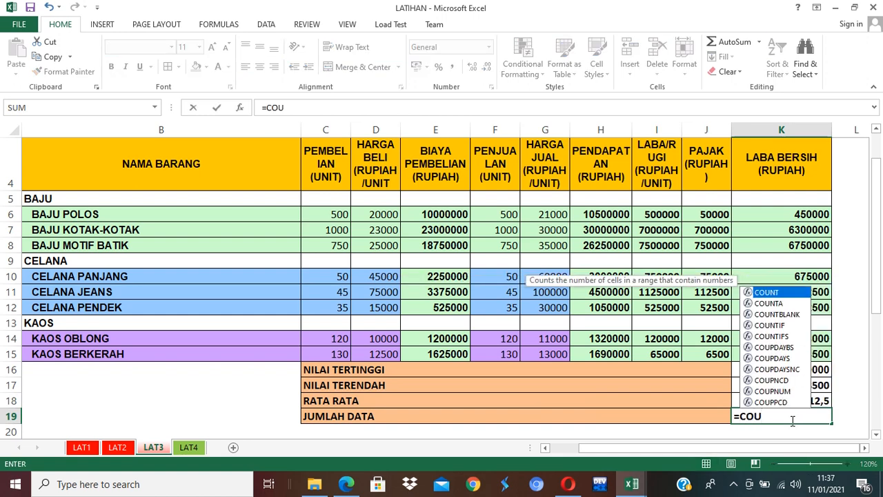
pyautogui.write('N')
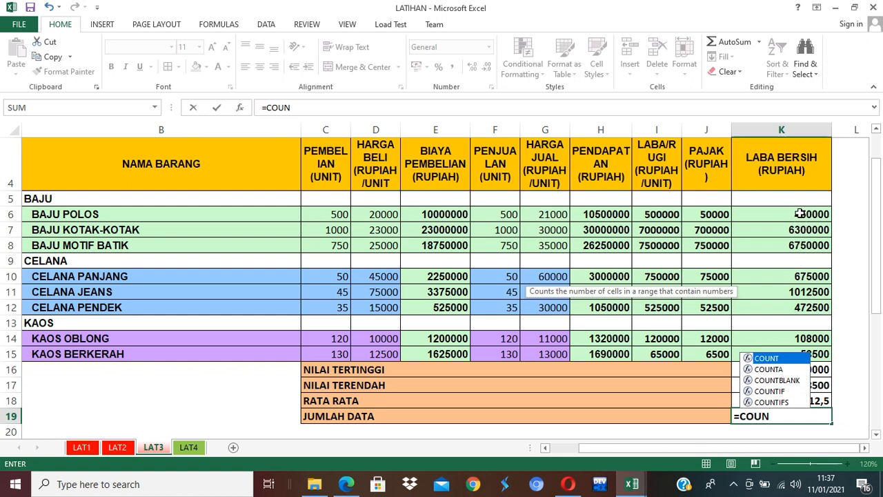
pyautogui.press('Tab')
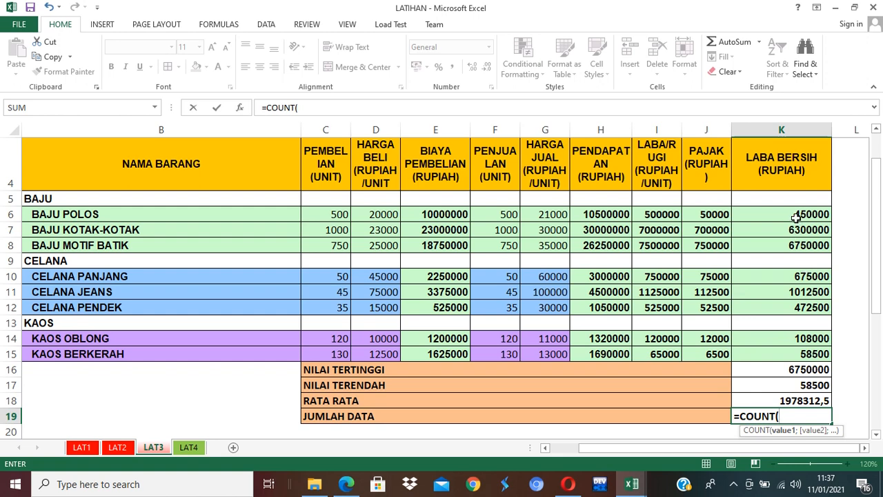
pyautogui.moveTo(790, 215); pyautogui.dragTo(799, 356)
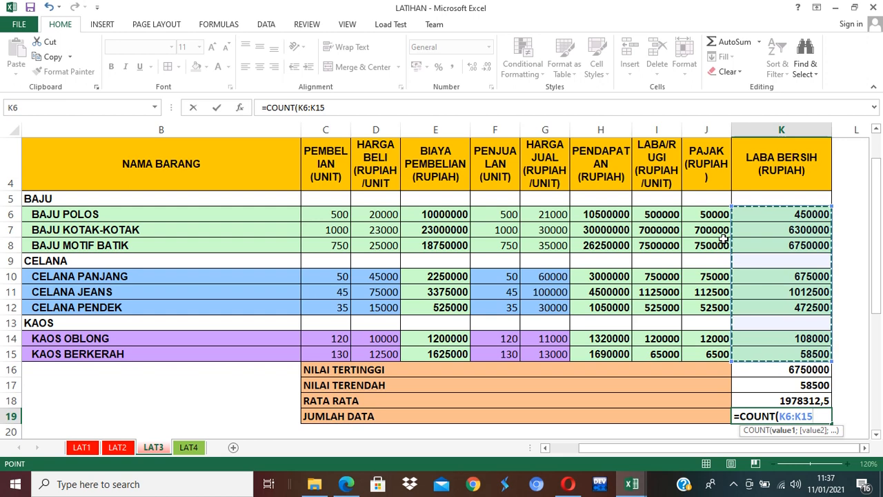
pyautogui.press('Return')
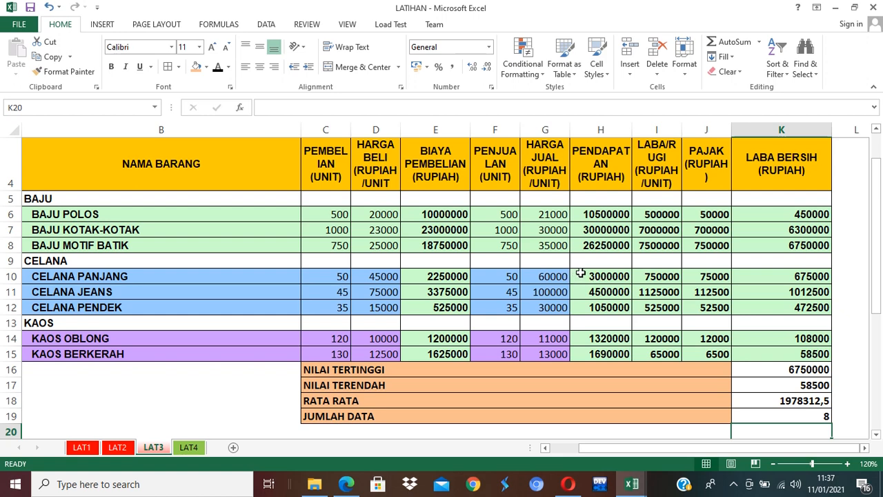
# Format the HARGA BELI values D6:D15 as Rp currency with 0 decimal places and red unsigned negative numbers, and widen column D.
pyautogui.click(380, 214)
pyautogui.moveTo(380, 214); pyautogui.dragTo(380, 353)
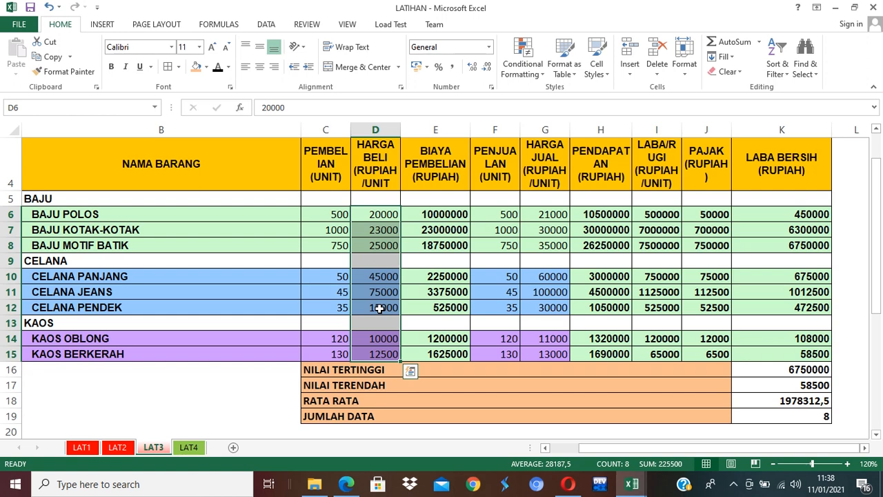
pyautogui.hotkey('ctrl', '1')
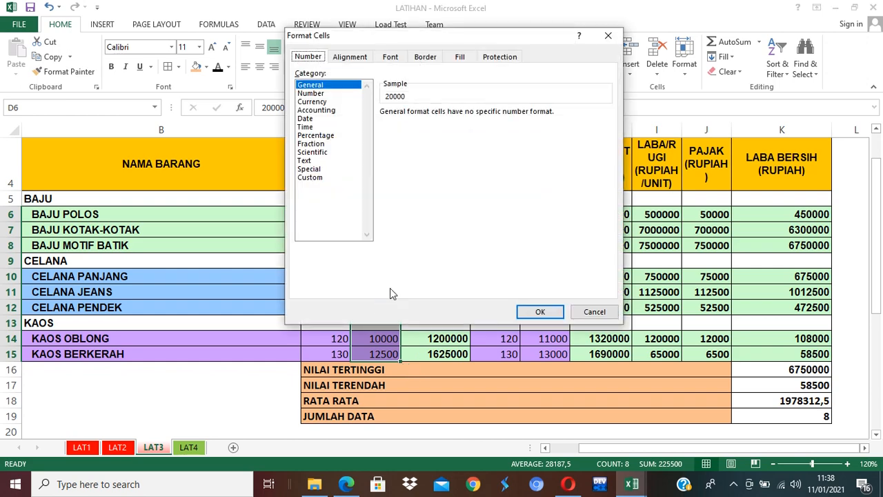
pyautogui.moveTo(410, 36); pyautogui.dragTo(599, 76)
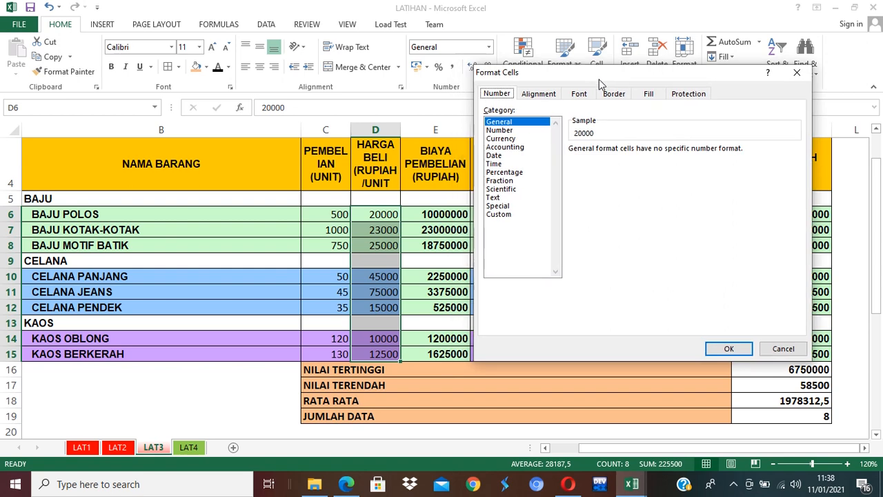
pyautogui.click(539, 95)
pyautogui.click(507, 94)
pyautogui.click(505, 139)
pyautogui.click(506, 148)
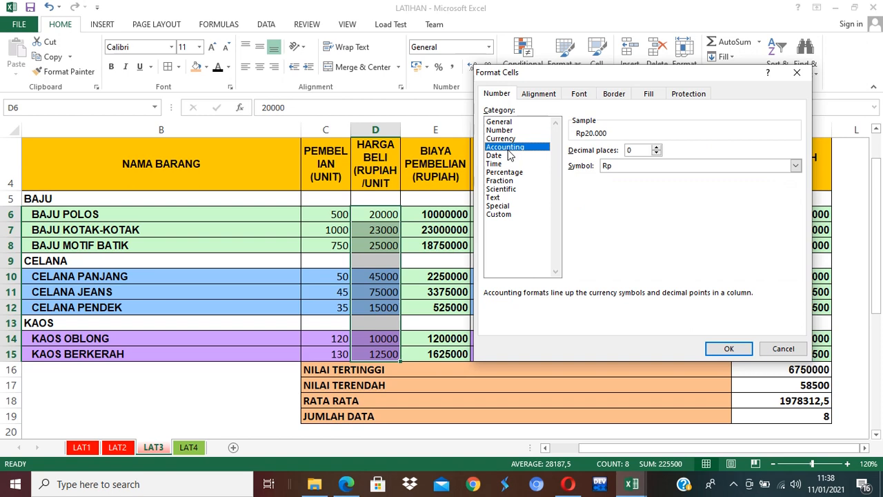
pyautogui.click(504, 138)
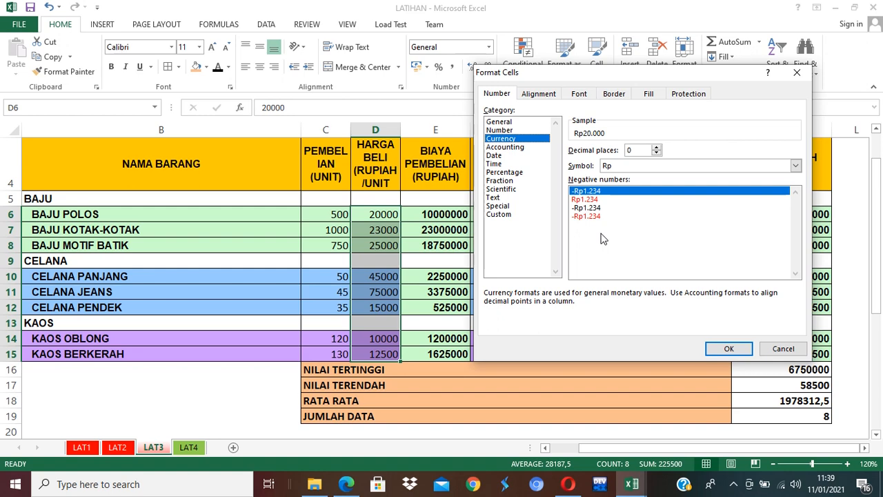
pyautogui.click(601, 200)
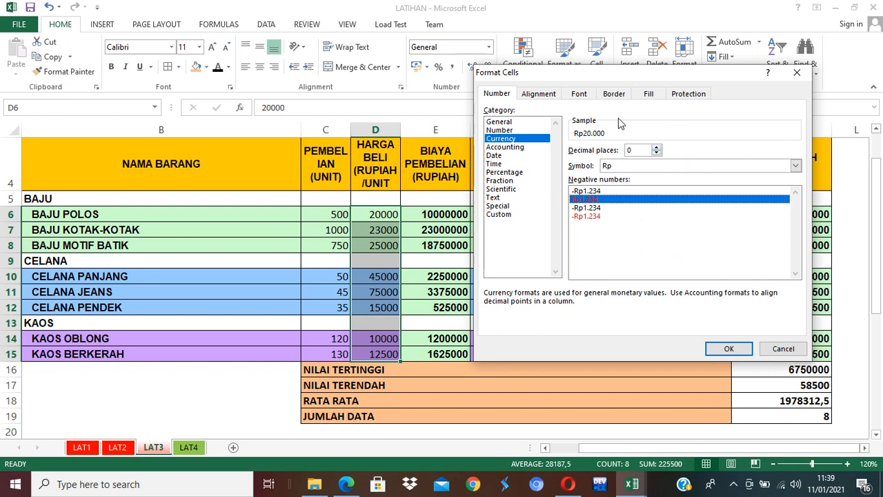
pyautogui.click(729, 349)
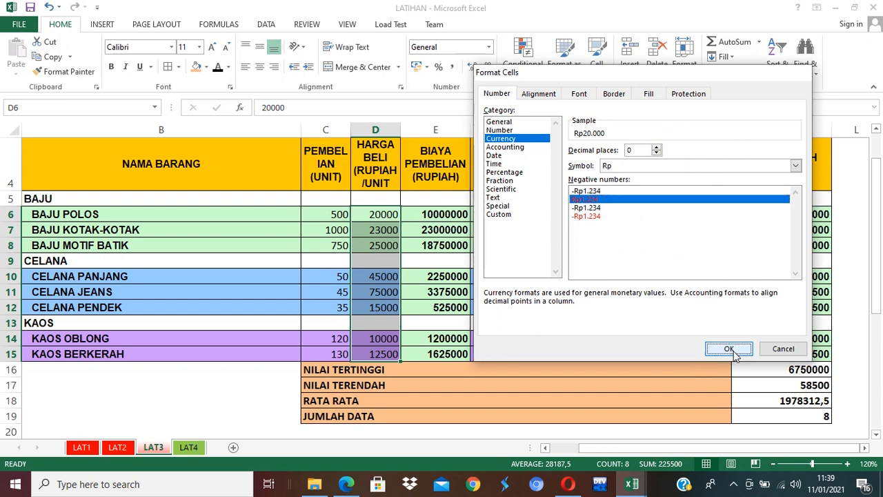
pyautogui.moveTo(400, 127); pyautogui.dragTo(417, 126)
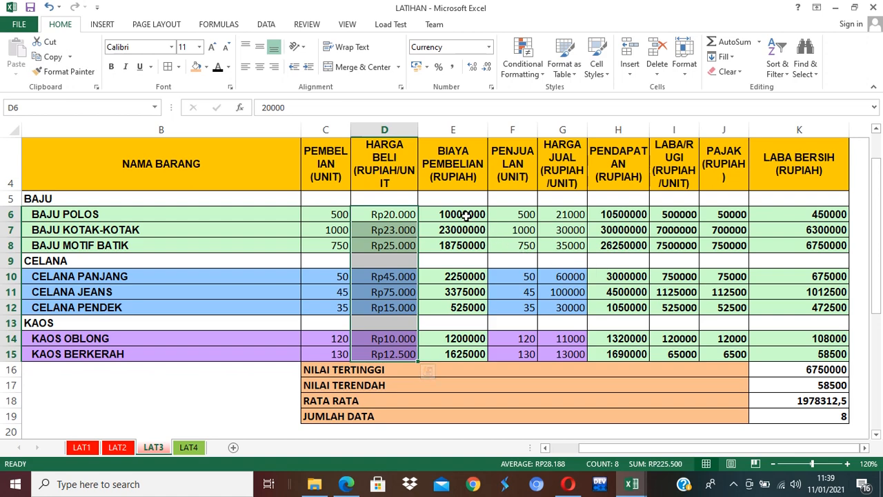
# Format the BIAYA PEMBELIAN values E6:E15 as Accounting with the Rp symbol and 0 decimal places, and widen column E to fit.
pyautogui.moveTo(465, 214); pyautogui.dragTo(469, 351)
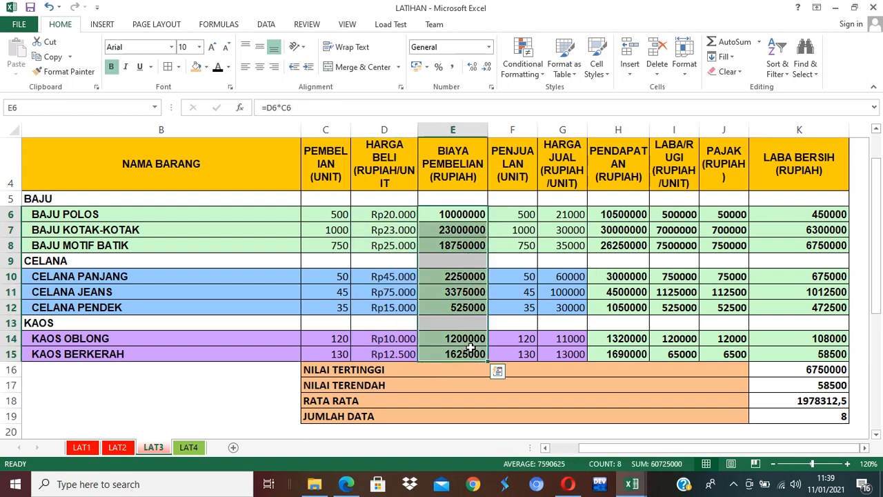
pyautogui.hotkey('ctrl', '1')
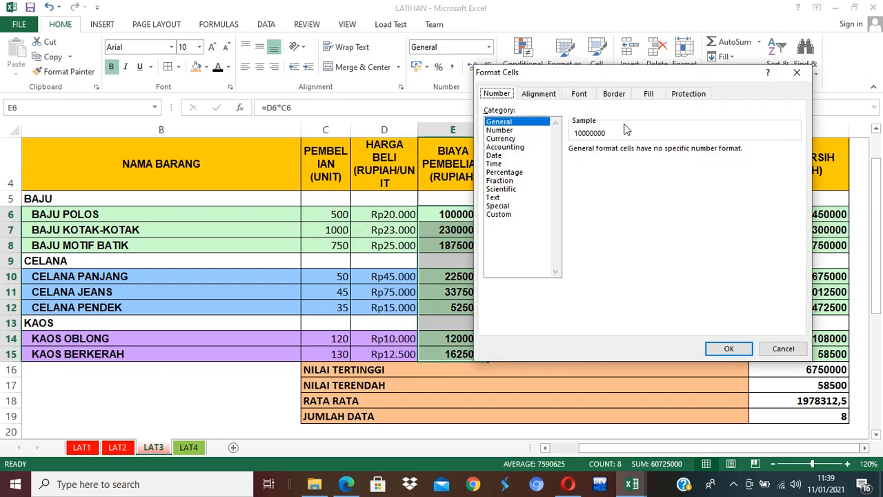
pyautogui.click(504, 147)
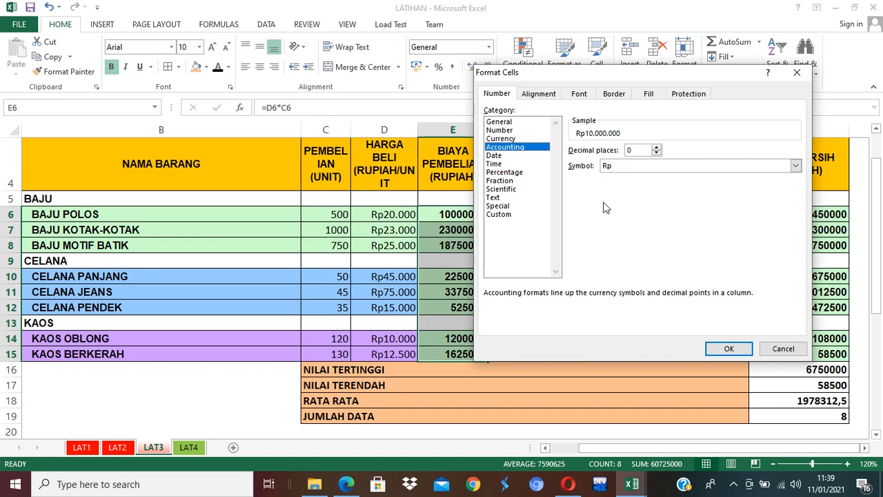
pyautogui.click(735, 350)
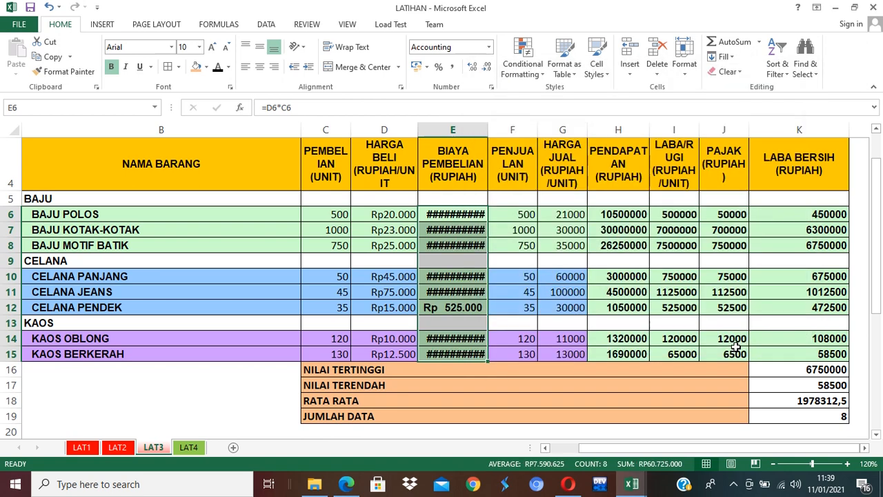
pyautogui.moveTo(488, 132); pyautogui.dragTo(506, 135)
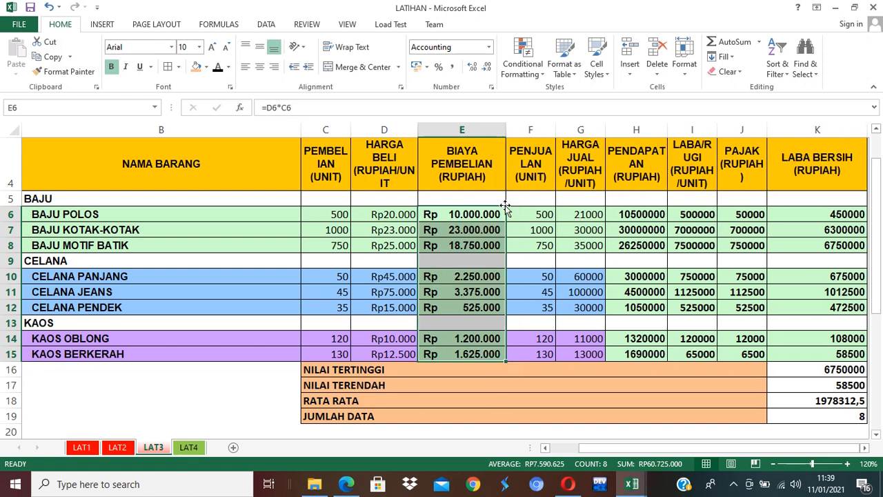
pyautogui.moveTo(385, 214); pyautogui.dragTo(385, 355)
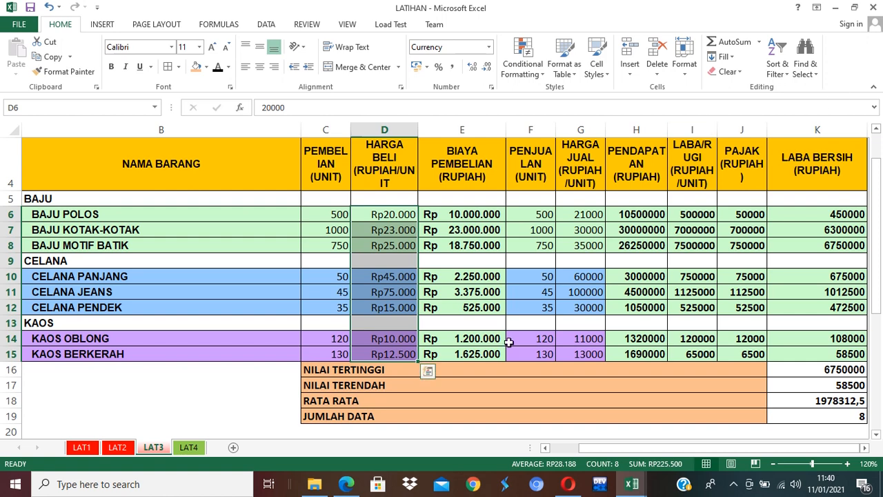
pyautogui.moveTo(442, 215); pyautogui.dragTo(444, 355)
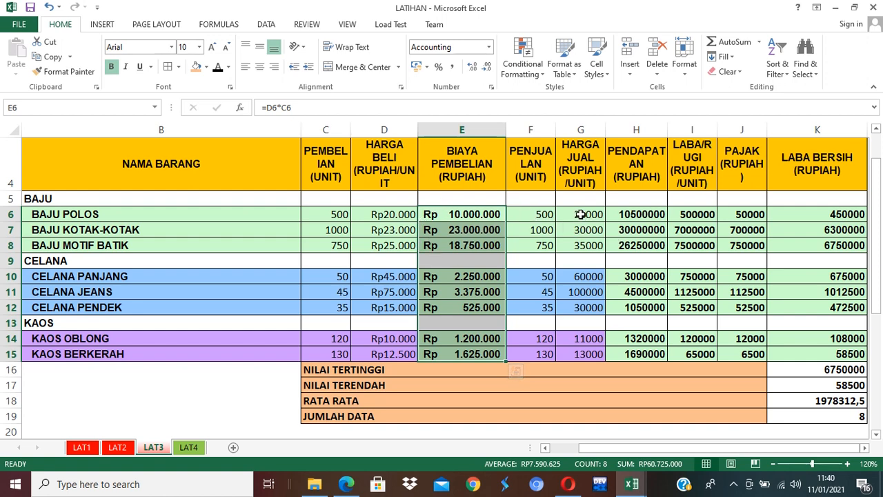
# Format G6:K15 and the summary results K16:K18 as Accounting with the Rp symbol and 0 decimal places, and widen column H to fit.
pyautogui.moveTo(581, 215); pyautogui.dragTo(832, 399)
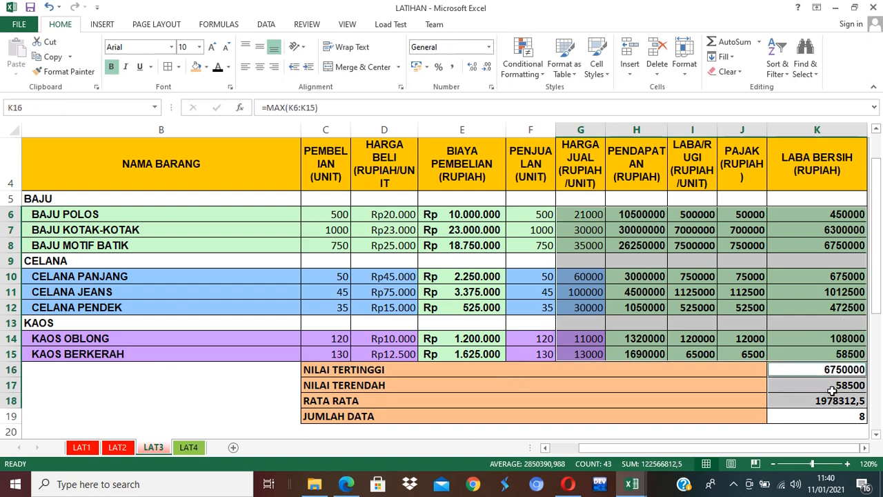
pyautogui.hotkey('ctrl', '1')
pyautogui.click(502, 147)
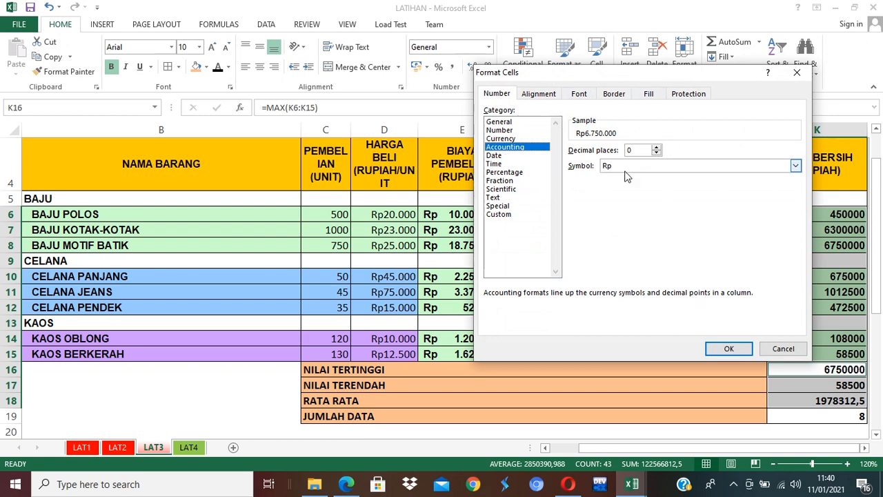
pyautogui.click(728, 348)
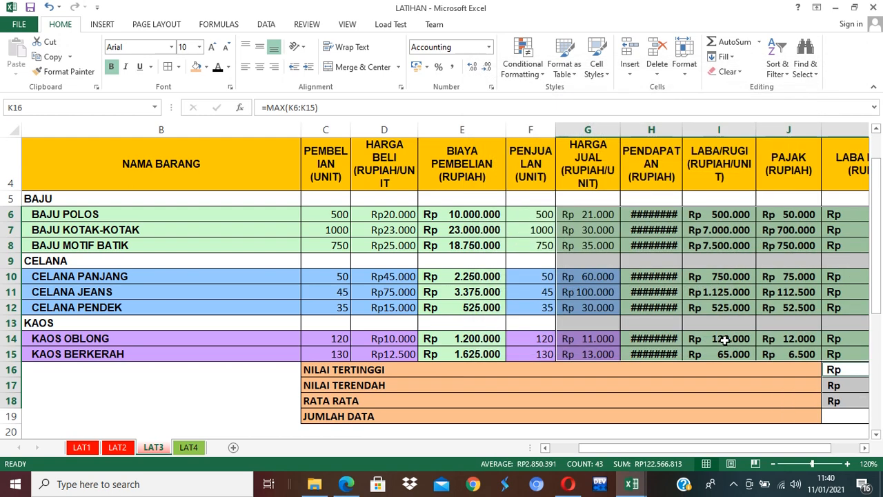
pyautogui.moveTo(682, 130); pyautogui.dragTo(716, 138)
pyautogui.moveTo(741, 447); pyautogui.dragTo(765, 447)
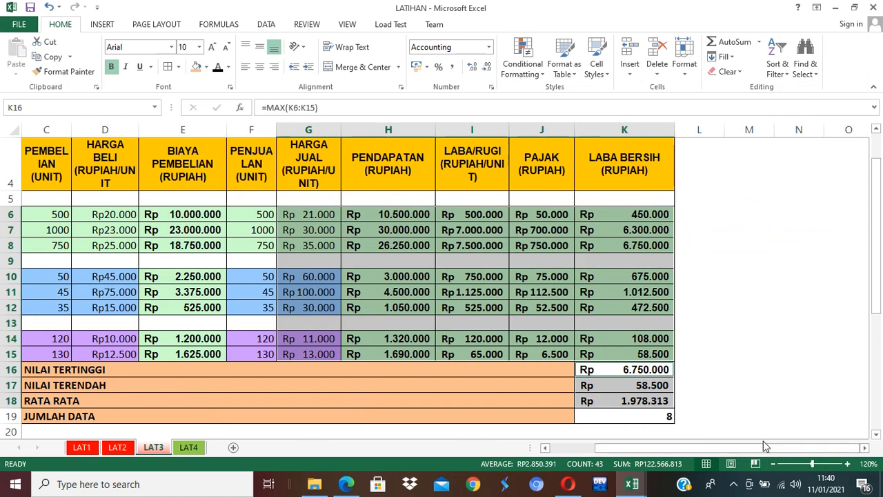
# Enter the sample text 8 Data in M5 and the plain number 8 in M6, outside the table.
pyautogui.click(639, 416)
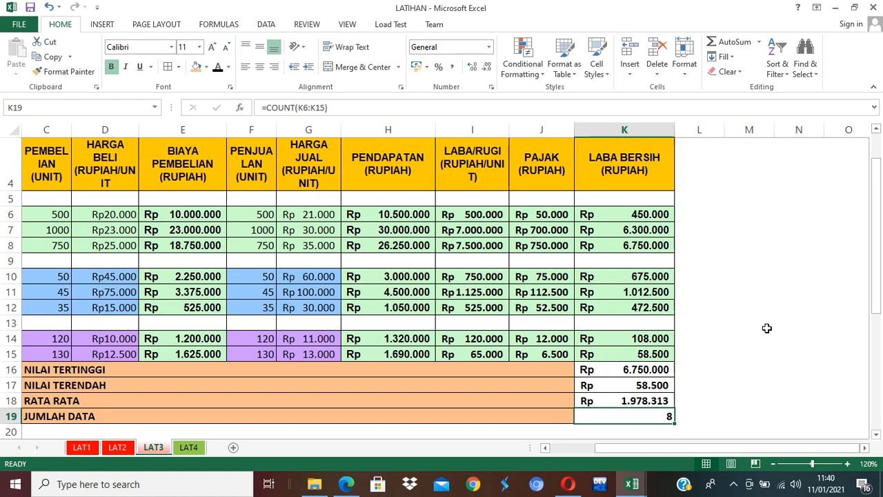
pyautogui.click(741, 197)
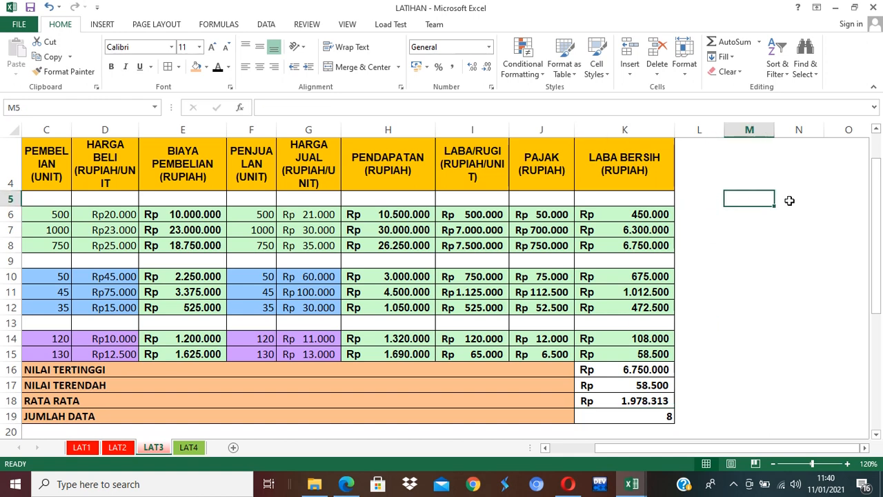
pyautogui.write('8')
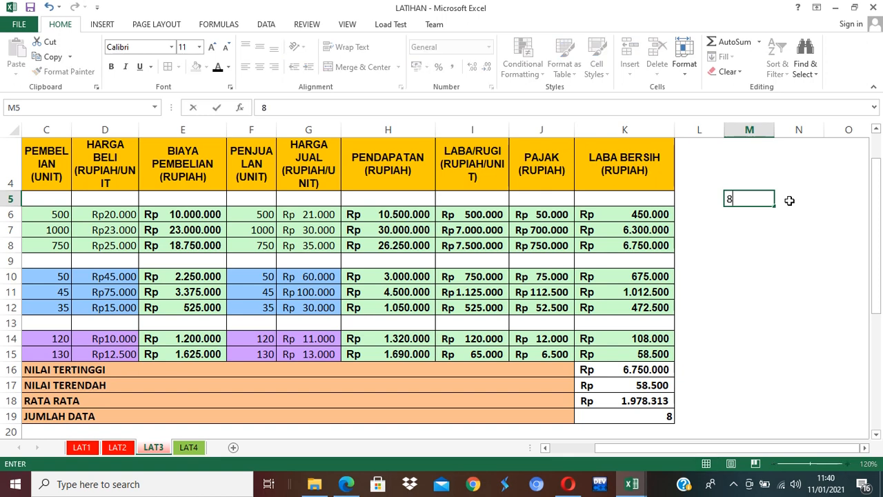
pyautogui.write(' dATA')
pyautogui.press('Return')
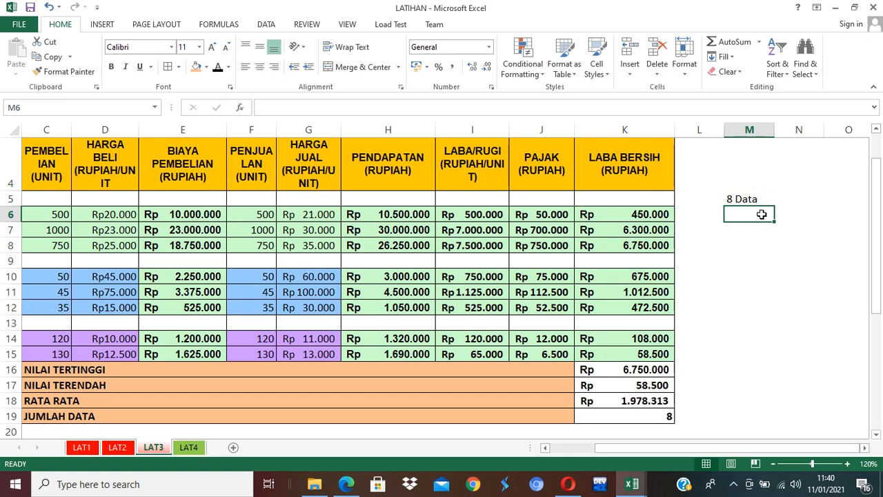
pyautogui.write('8')
pyautogui.press('Return')
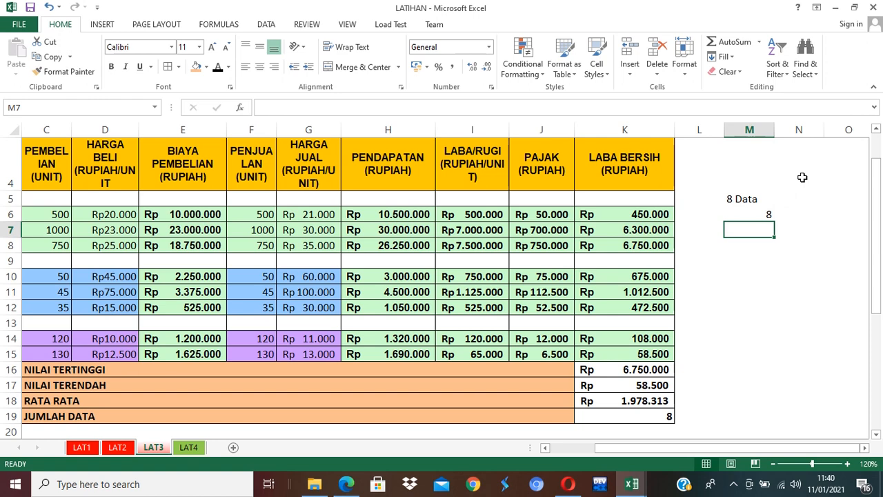
# Enter the sample word data in M7, below the two other sample entries.
pyautogui.write('angka')
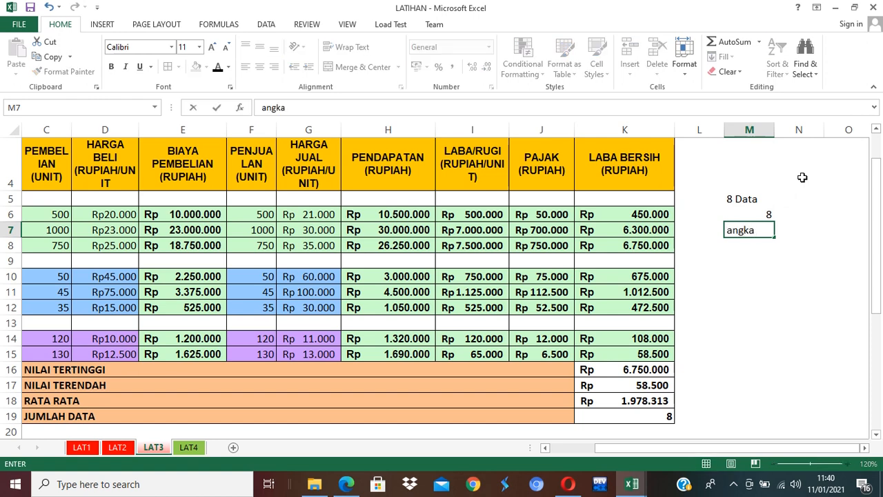
pyautogui.press('BackSpace')
pyautogui.press('BackSpace')
pyautogui.press('BackSpace')
pyautogui.press('BackSpace')
pyautogui.press('BackSpace')
pyautogui.press('BackSpace')
pyautogui.write('data')
pyautogui.press('Return')
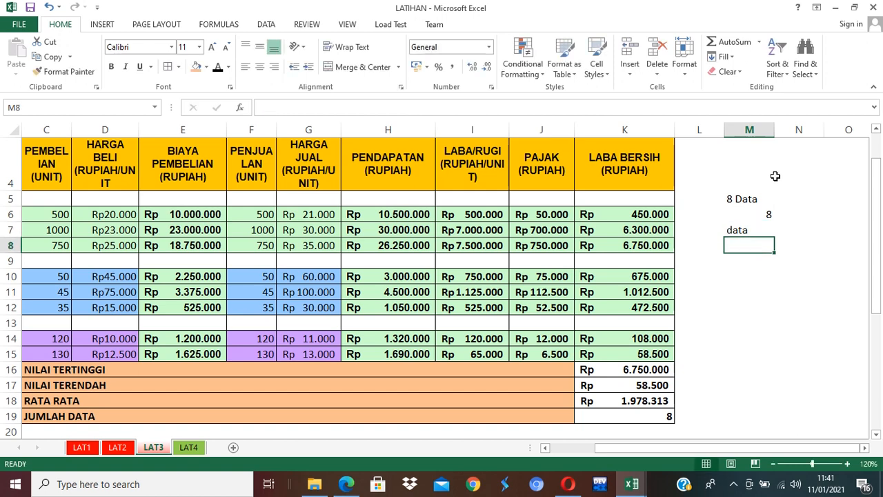
pyautogui.click(743, 201)
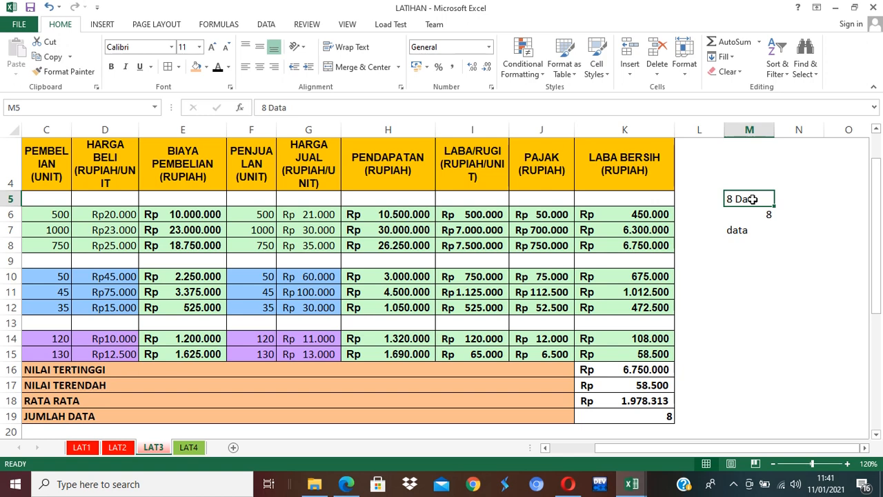
# Enter =M6*2 in N6 to test multiplying the plain number.
pyautogui.click(805, 216)
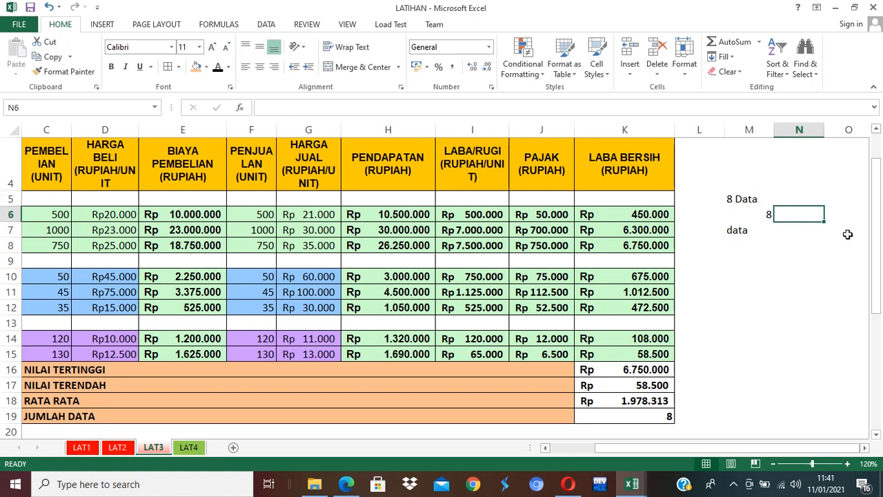
pyautogui.write('=')
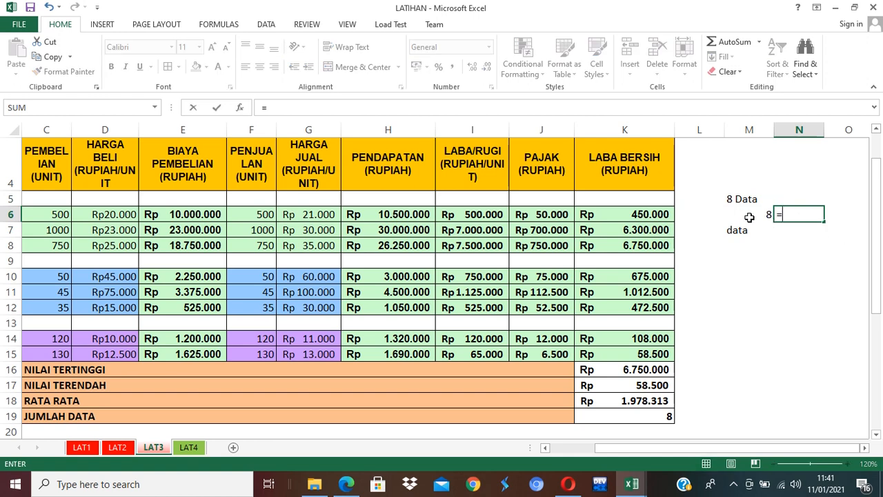
pyautogui.click(752, 218)
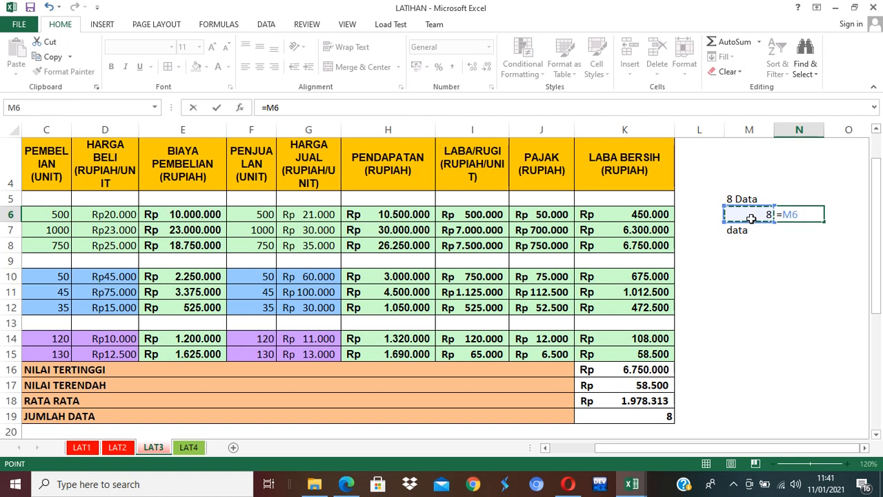
pyautogui.write('*2')
pyautogui.press('Return')
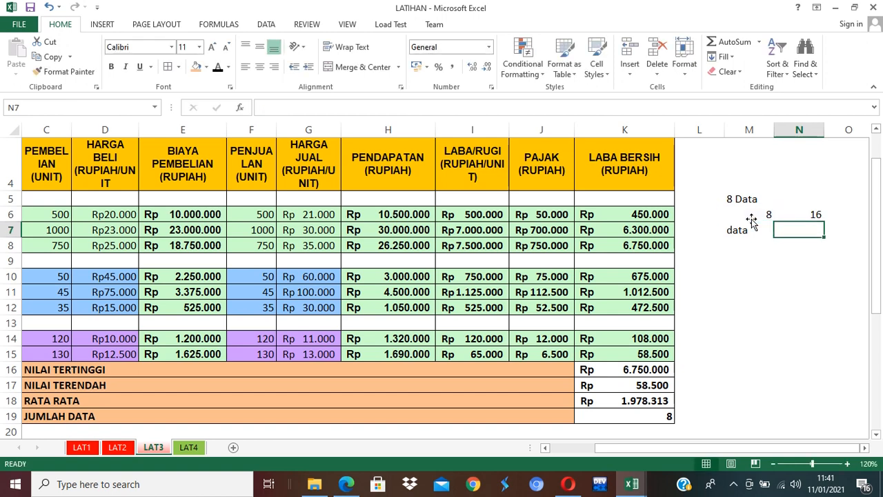
pyautogui.click(812, 217)
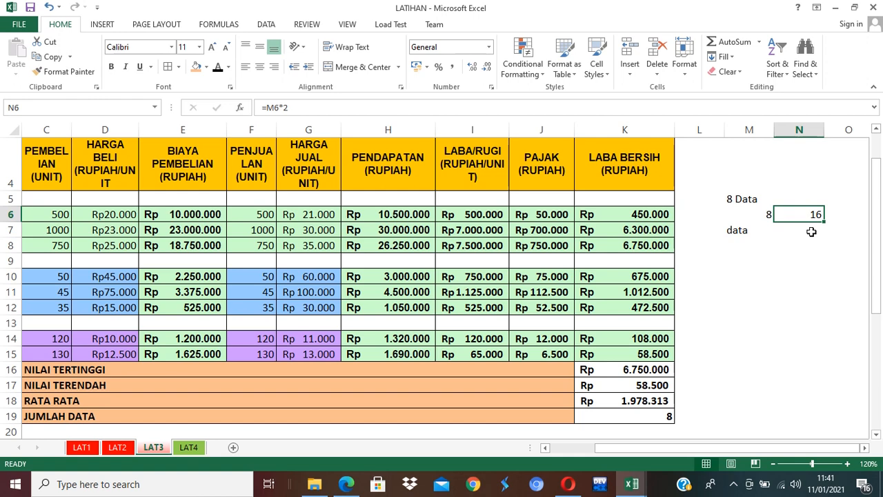
# Enter =M7*2 in N7 to test multiplying the plain text entry.
pyautogui.click(811, 232)
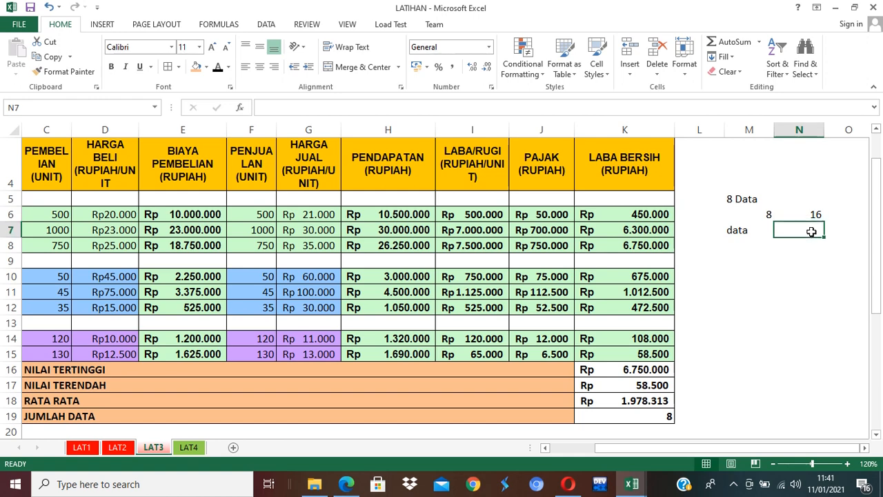
pyautogui.write('=')
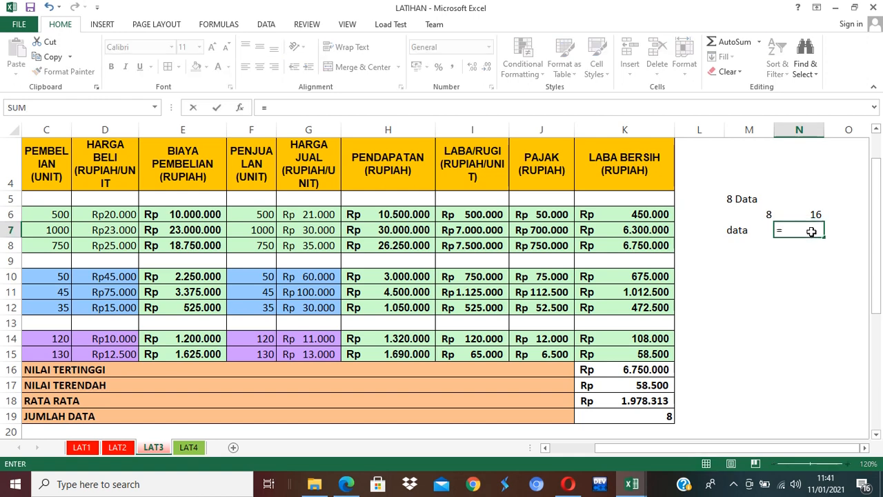
pyautogui.click(740, 230)
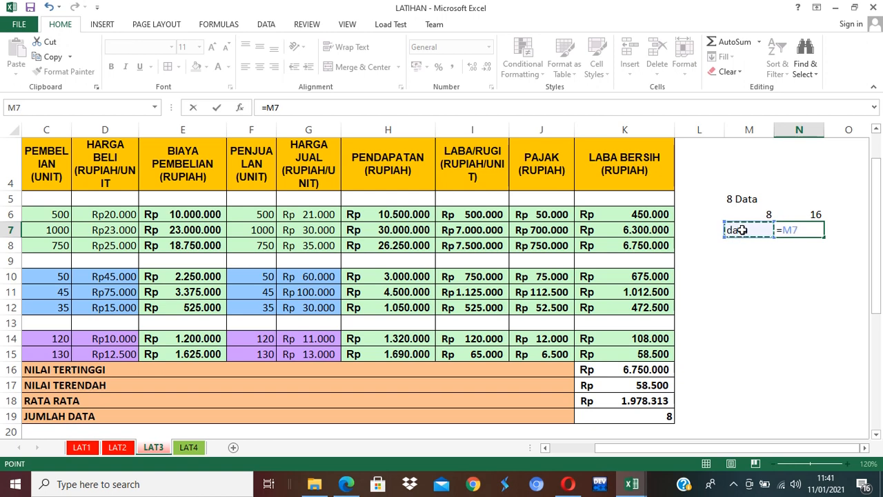
pyautogui.write('*2')
pyautogui.press('Return')
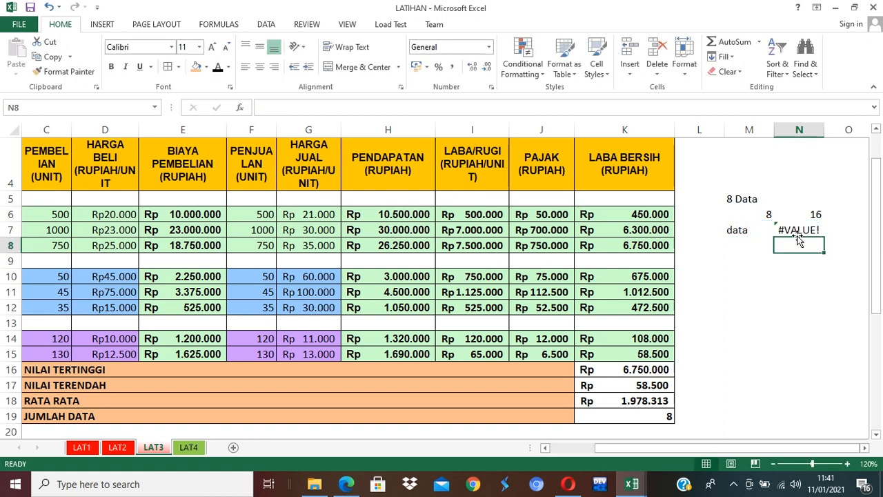
pyautogui.click(745, 230)
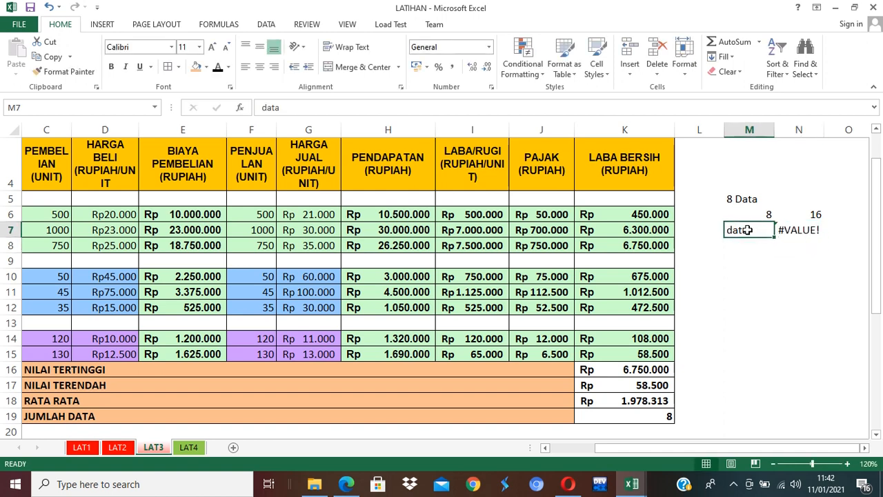
# Enter =M5*2 in N5 to test multiplying the entry that mixes a number with text.
pyautogui.click(790, 199)
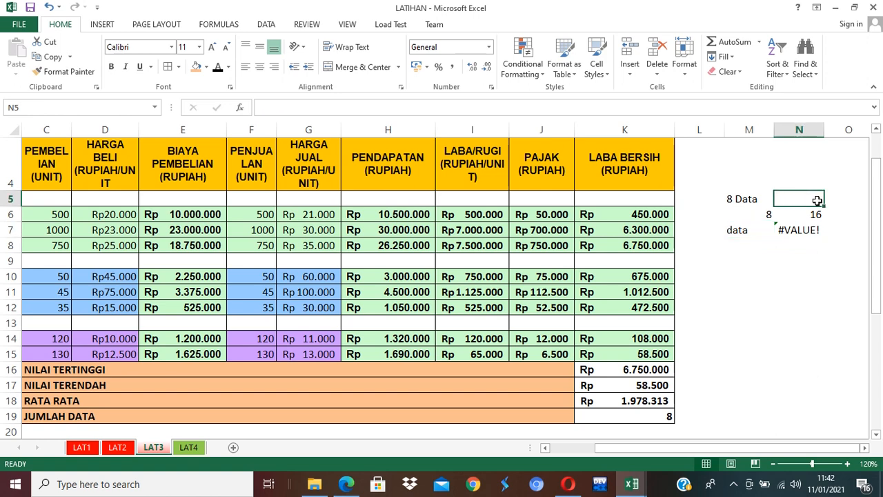
pyautogui.write('=')
pyautogui.press('Left')
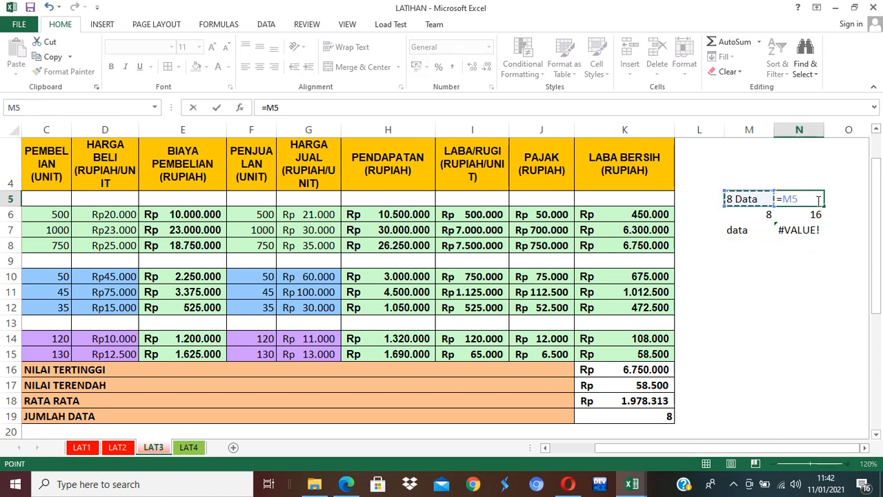
pyautogui.write('*2')
pyautogui.press('Return')
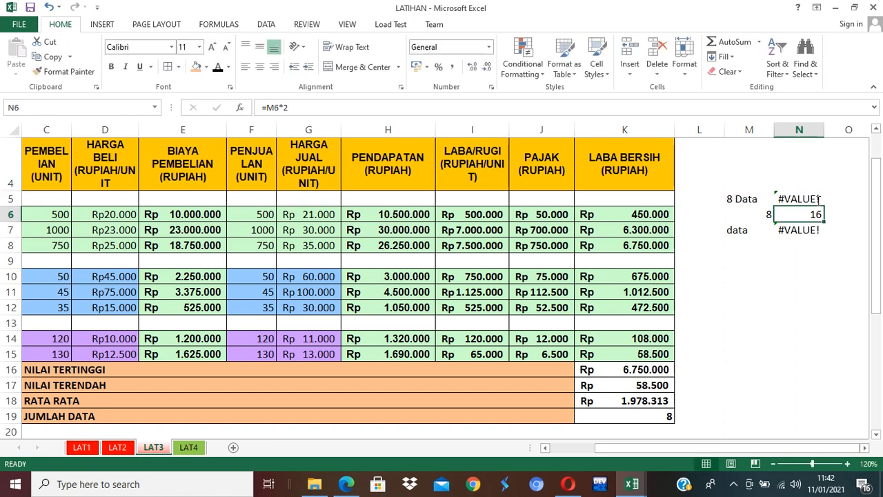
pyautogui.click(751, 199)
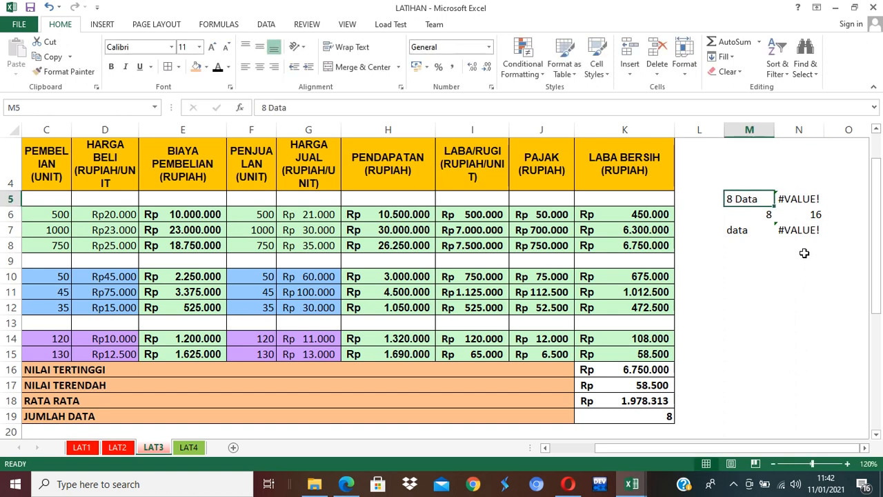
# Clear the sample entries and test formulas in M5:N8, and select the JUMLAH DATA result in K19.
pyautogui.moveTo(742, 200); pyautogui.dragTo(819, 237)
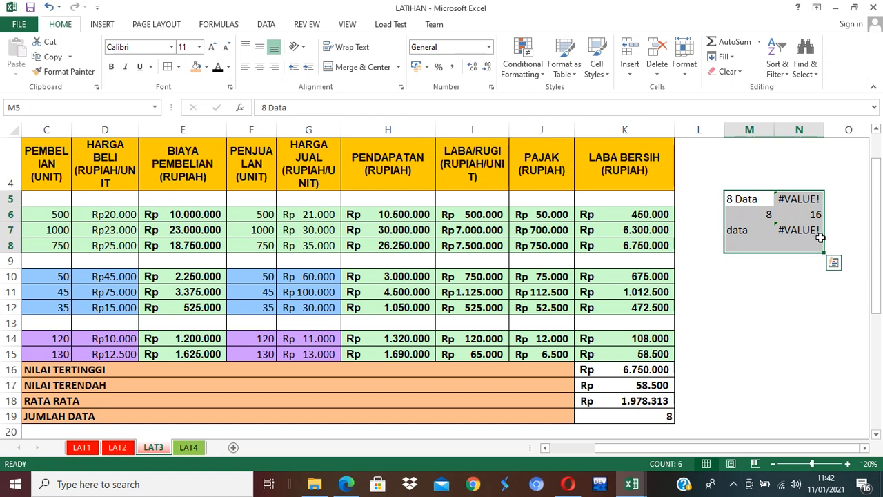
pyautogui.press('Delete')
pyautogui.click(637, 416)
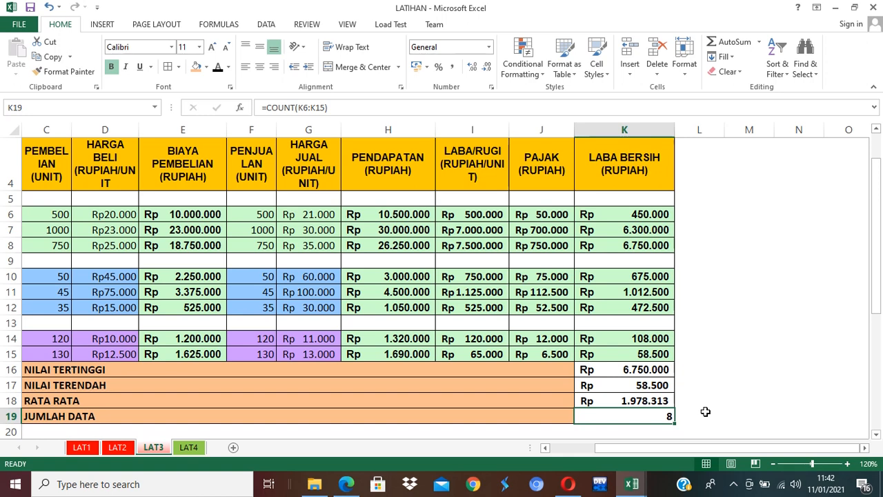
# Apply the custom number format General "Data" to the JUMLAH DATA result in K19.
pyautogui.click(725, 391)
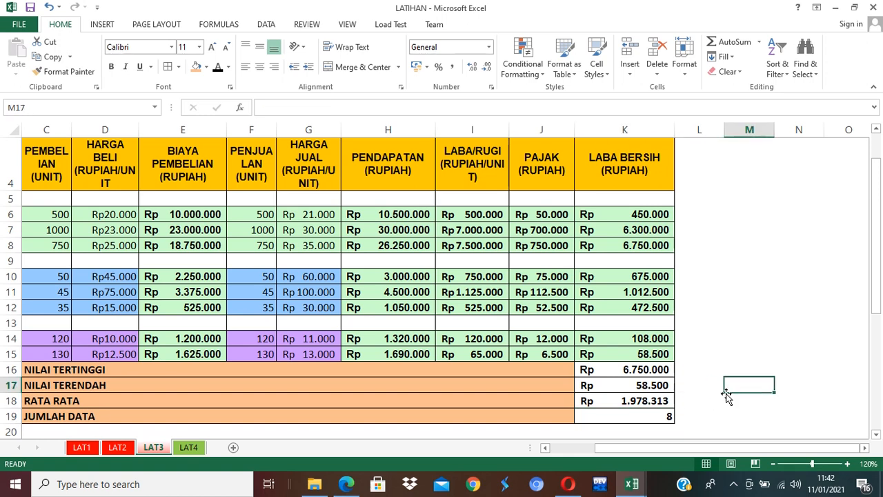
pyautogui.click(650, 416)
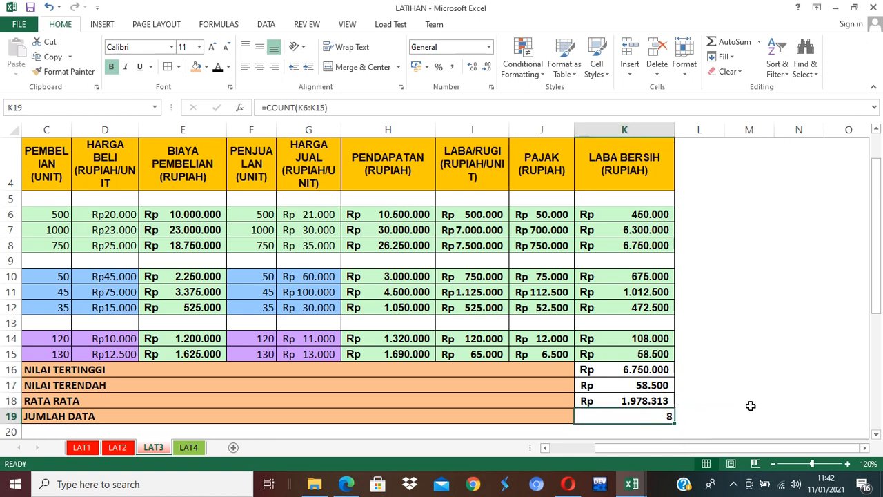
pyautogui.hotkey('ctrl', '1')
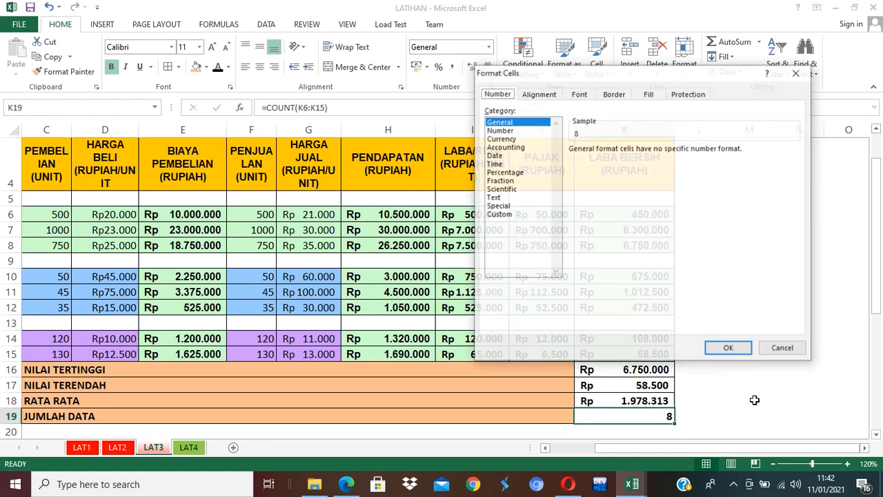
pyautogui.click(506, 216)
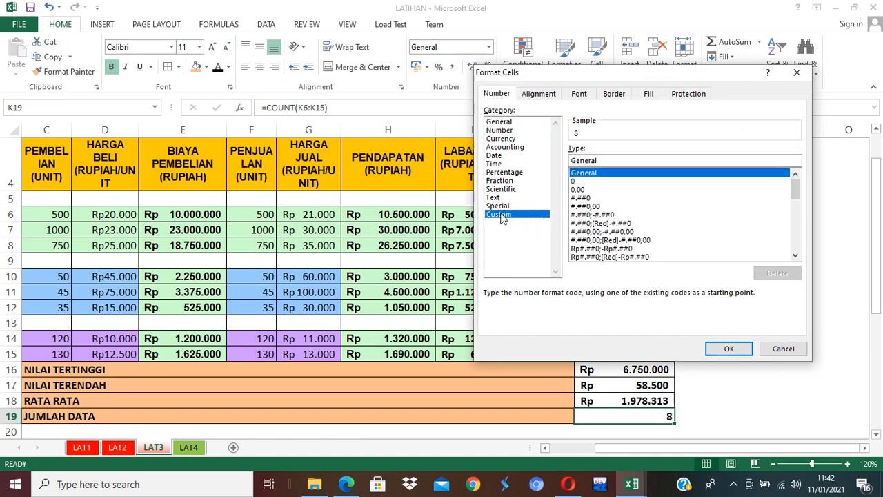
pyautogui.click(606, 160)
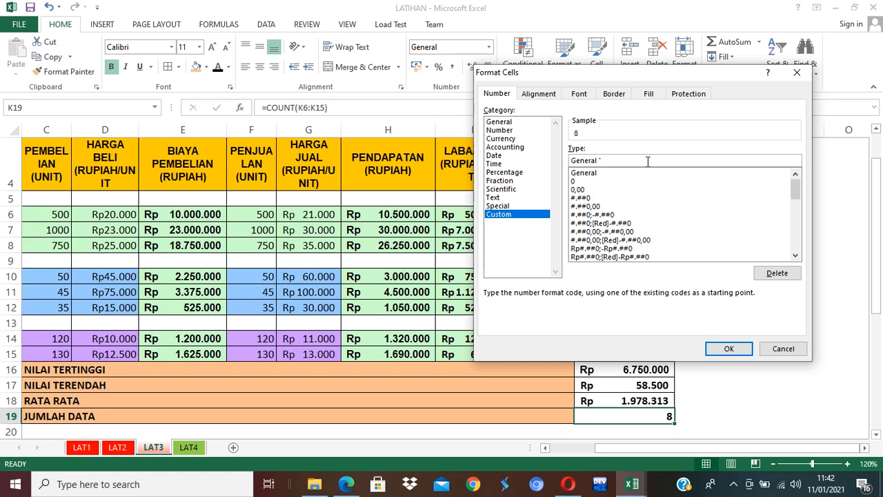
pyautogui.write('"Data"')
pyautogui.click(728, 349)
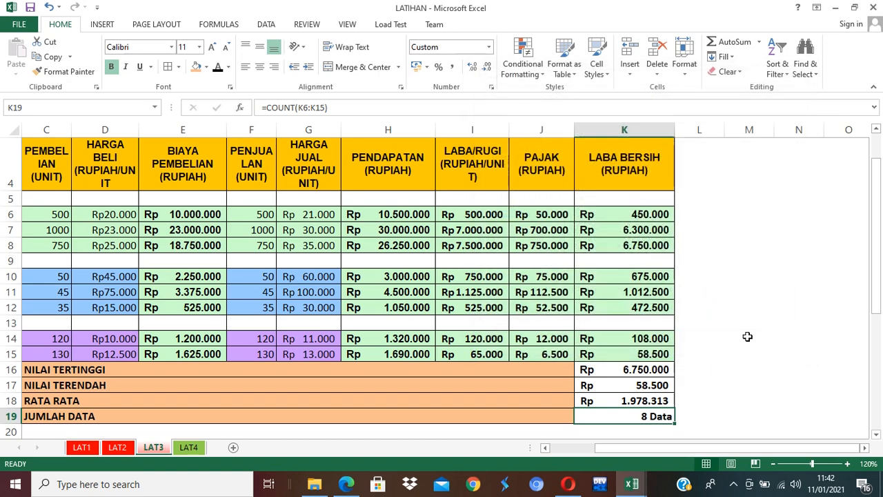
# Enter =K19*2 in M19 to test calculating with the custom-formatted count, and clear the test formula.
pyautogui.scroll(-1, 747, 336)
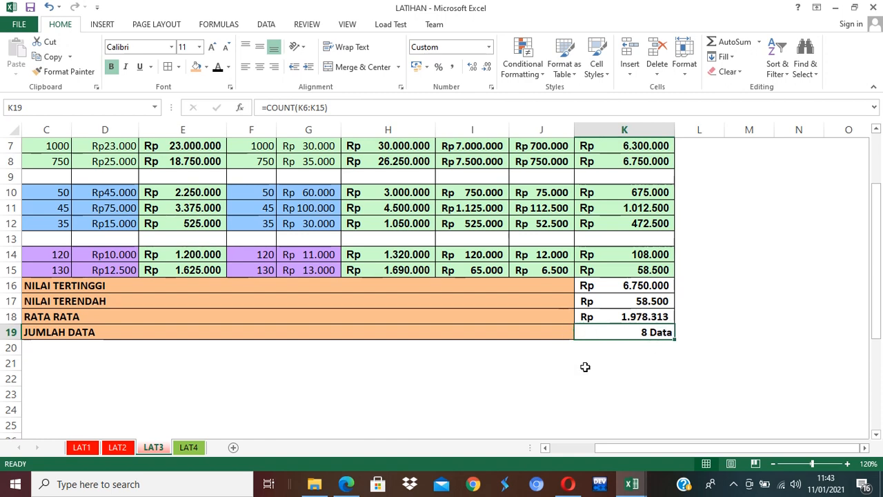
pyautogui.click(740, 333)
pyautogui.write('=')
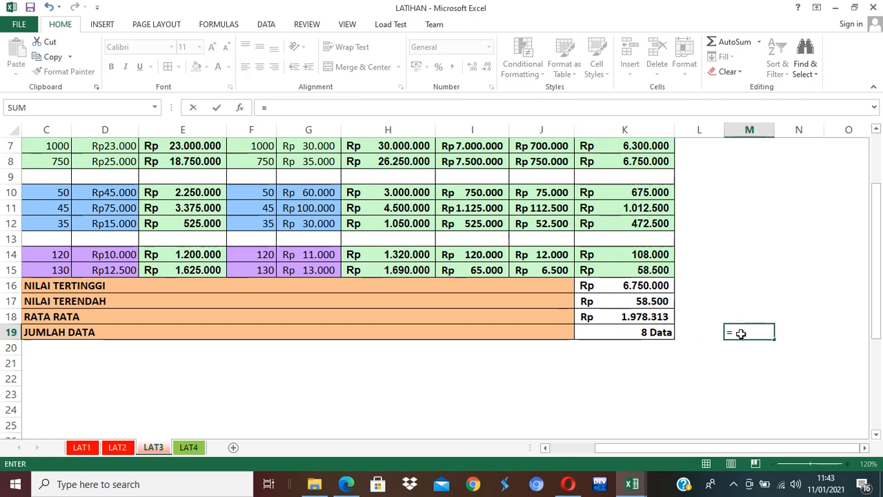
pyautogui.press('Left')
pyautogui.press('Left')
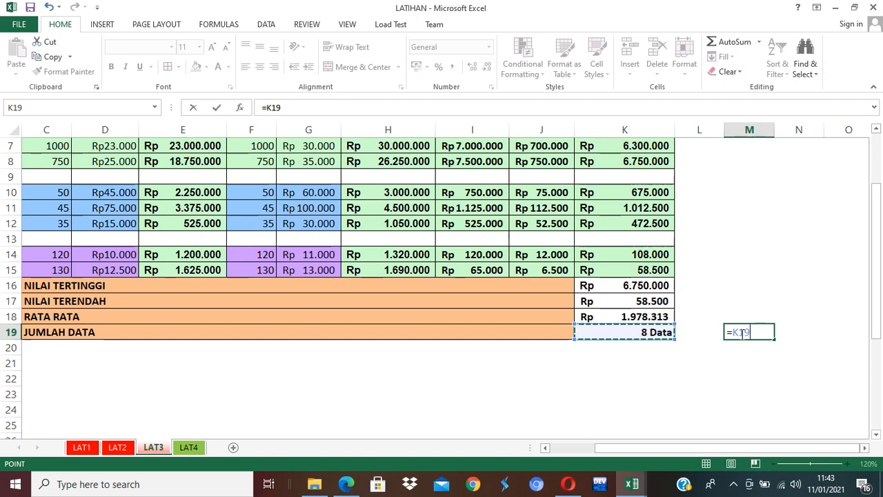
pyautogui.write('*')
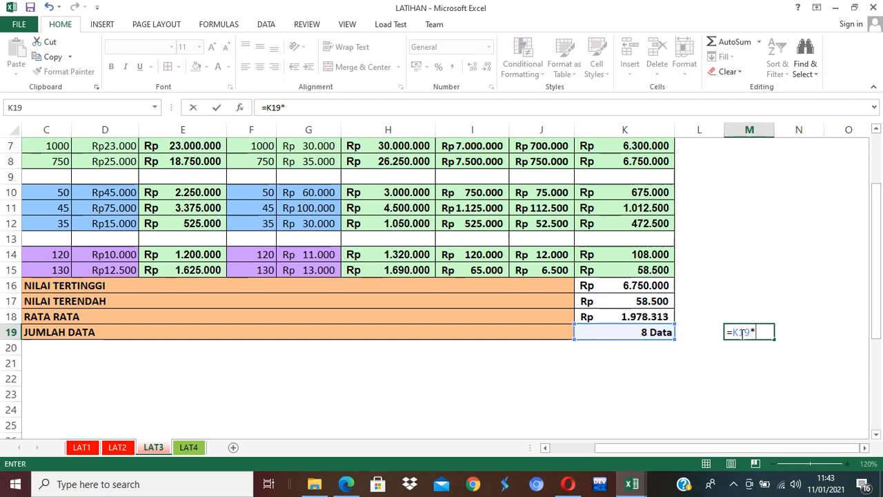
pyautogui.press('Return')
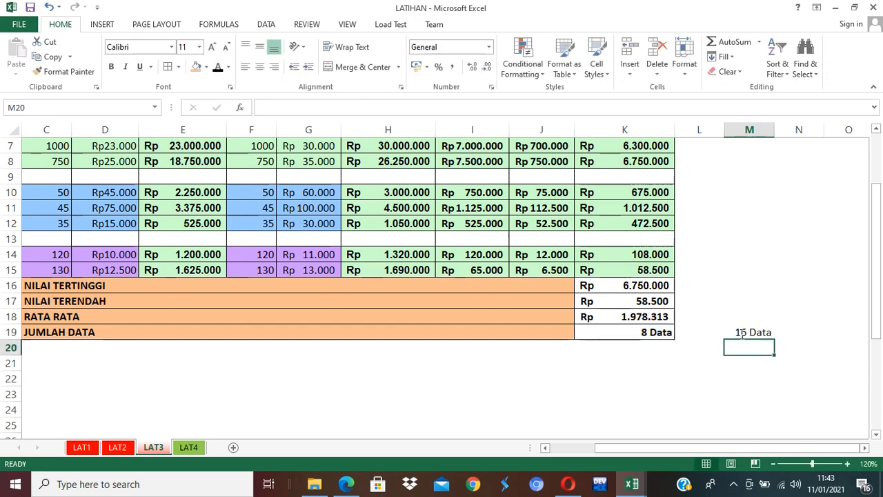
pyautogui.click(751, 333)
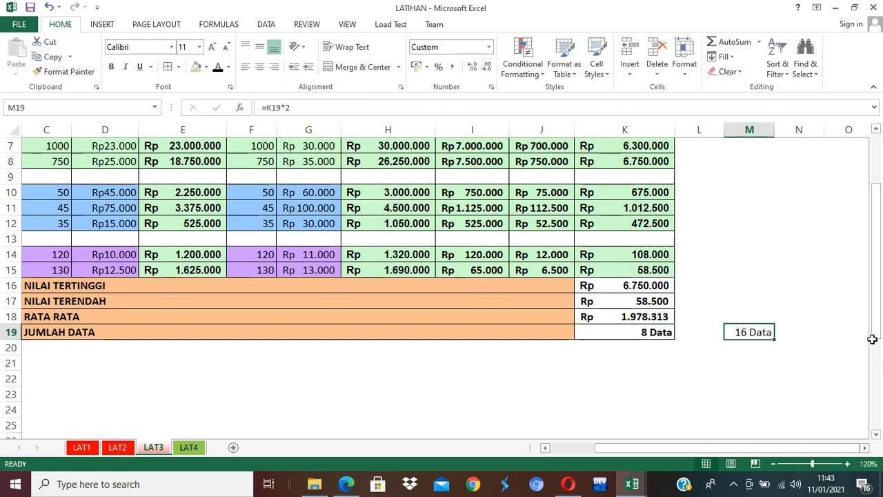
pyautogui.press('Delete')
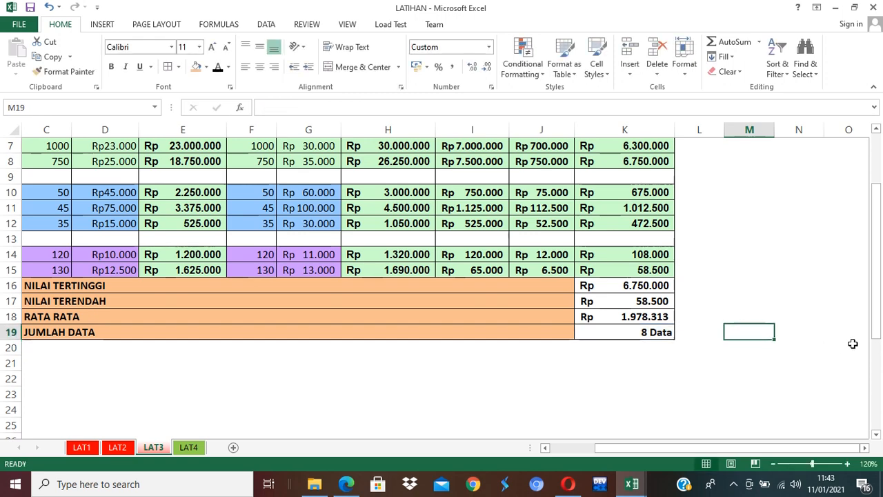
pyautogui.scroll(3, 797, 329)
pyautogui.scroll(-1, 797, 328)
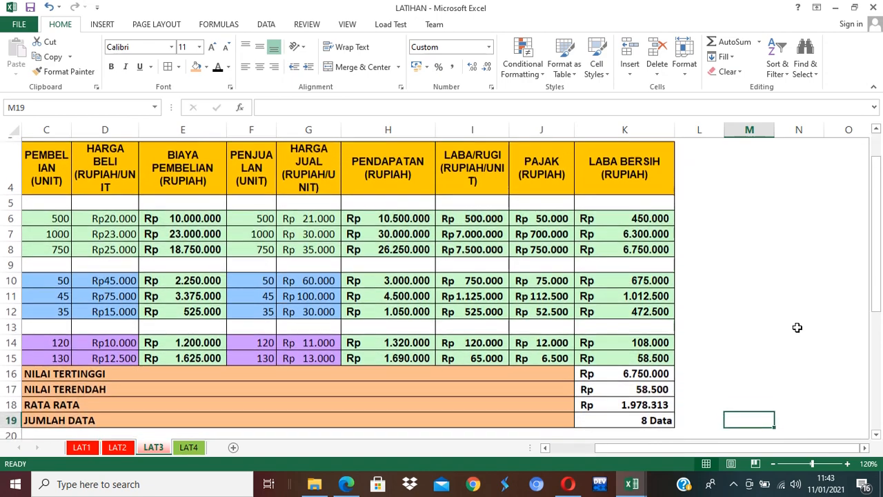
pyautogui.scroll(1, 797, 326)
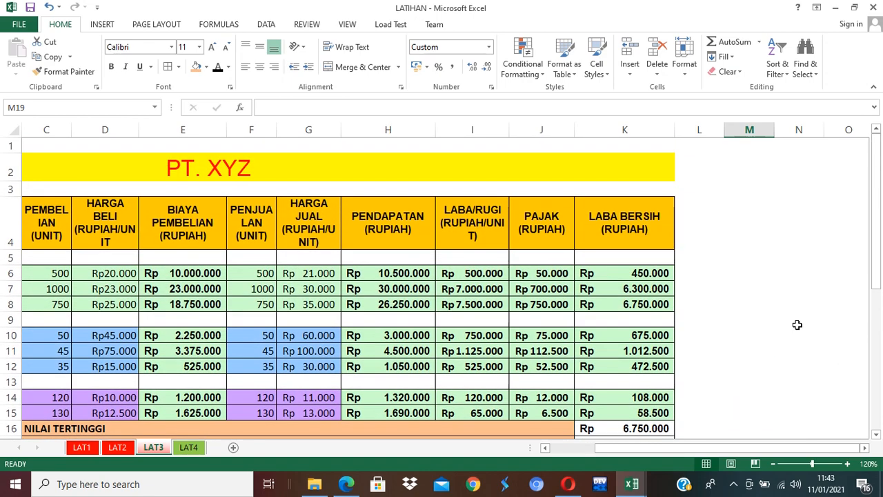
pyautogui.scroll(-1, 797, 325)
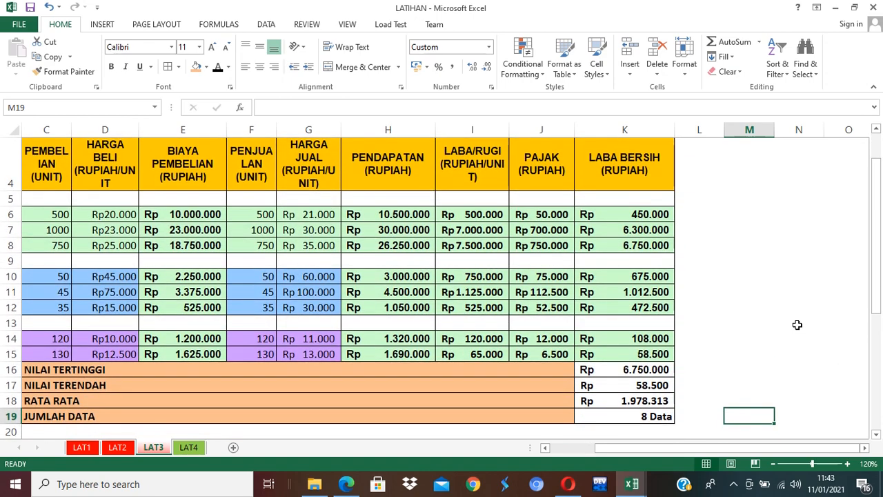
pyautogui.moveTo(720, 445); pyautogui.dragTo(720, 423)
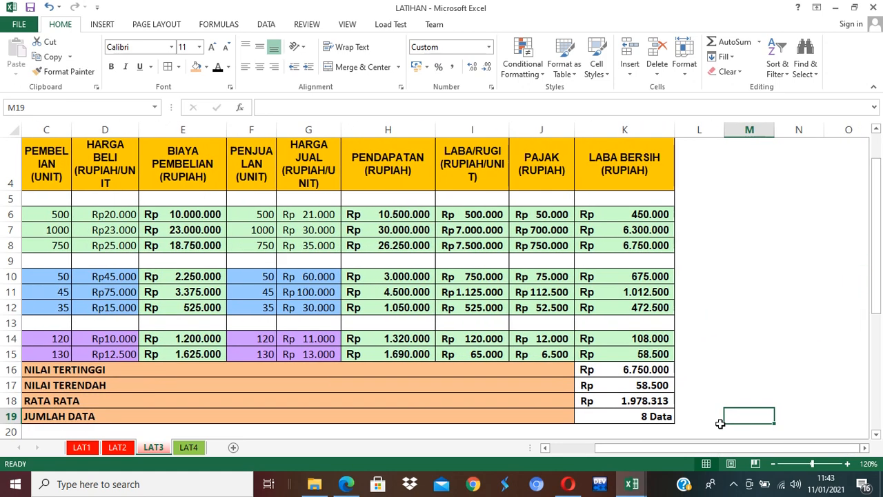